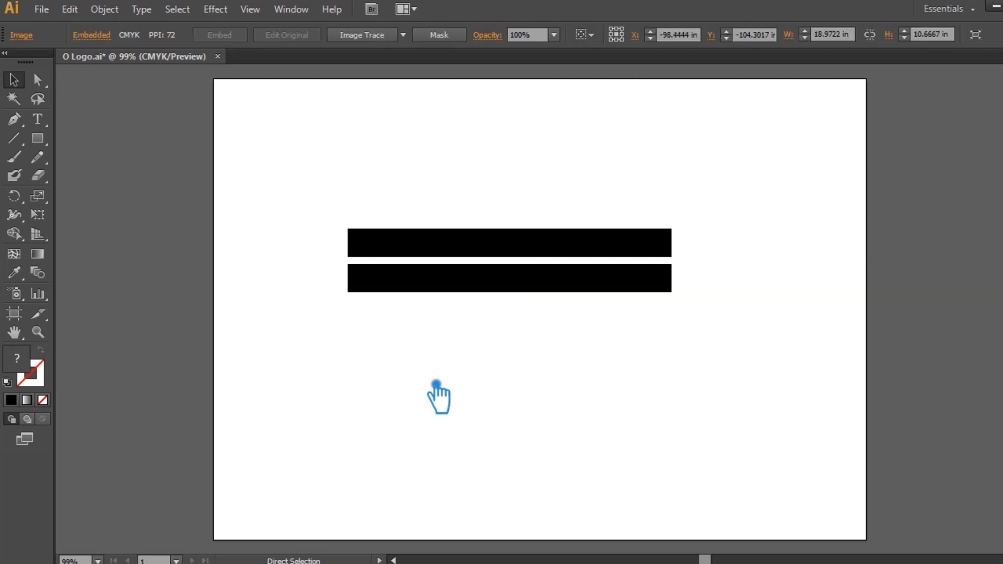
- Repeat the bar duplication downward at equal spacing to make four stacked bars, and group them
key(ctrl+z)
key(ctrl+d)
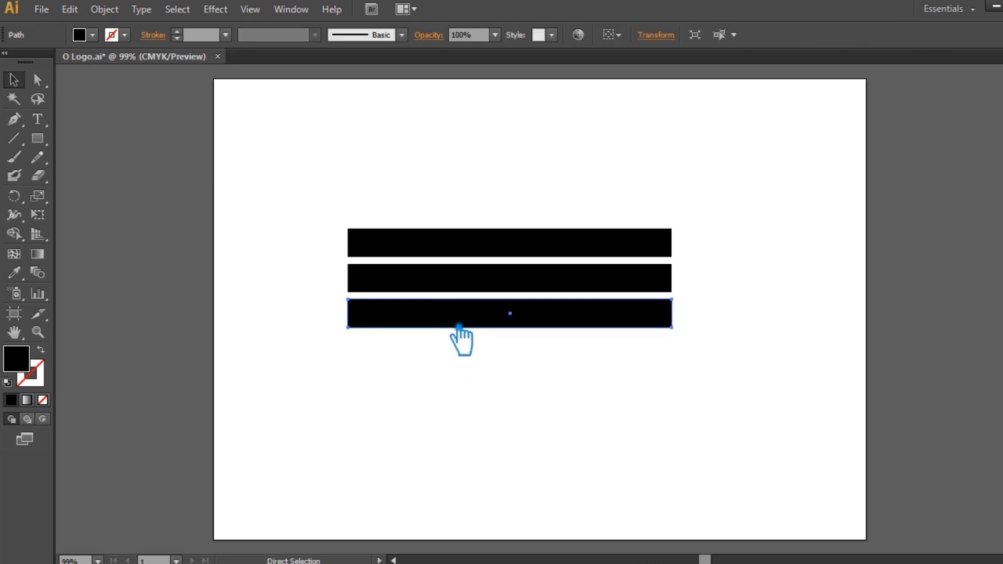
key(ctrl+d)
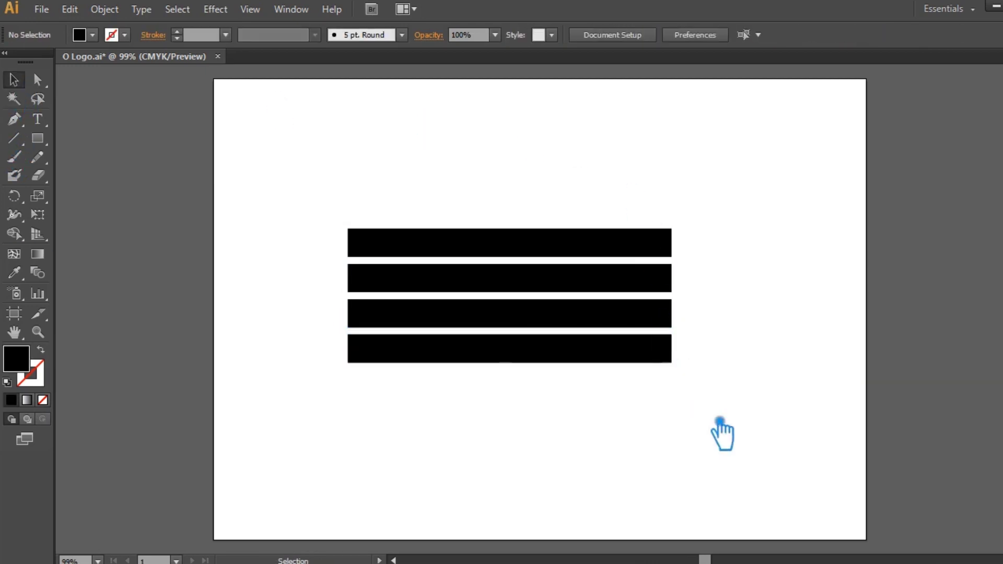
drag(706, 415, 308, 198)
key(ctrl+g)
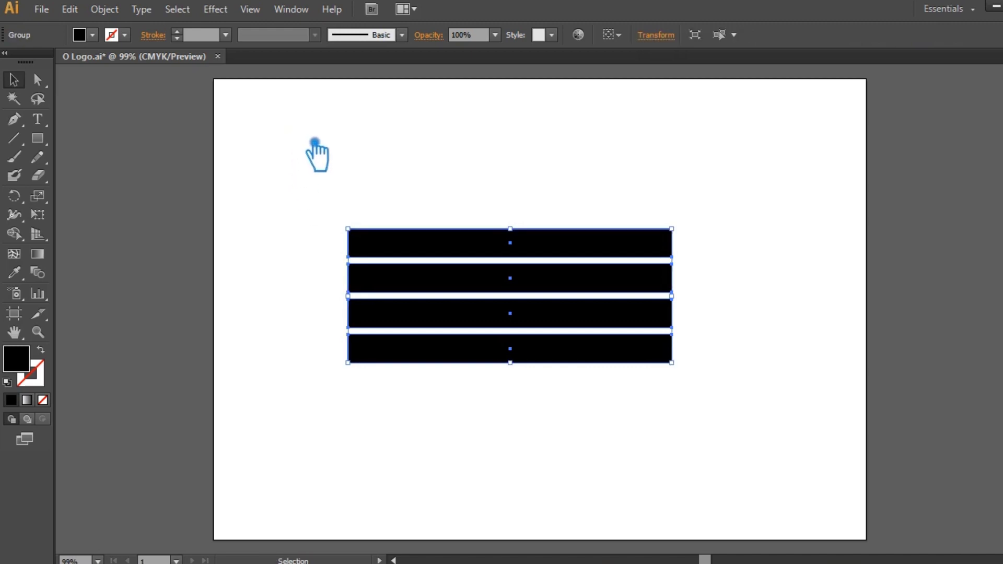
key(ctrl)
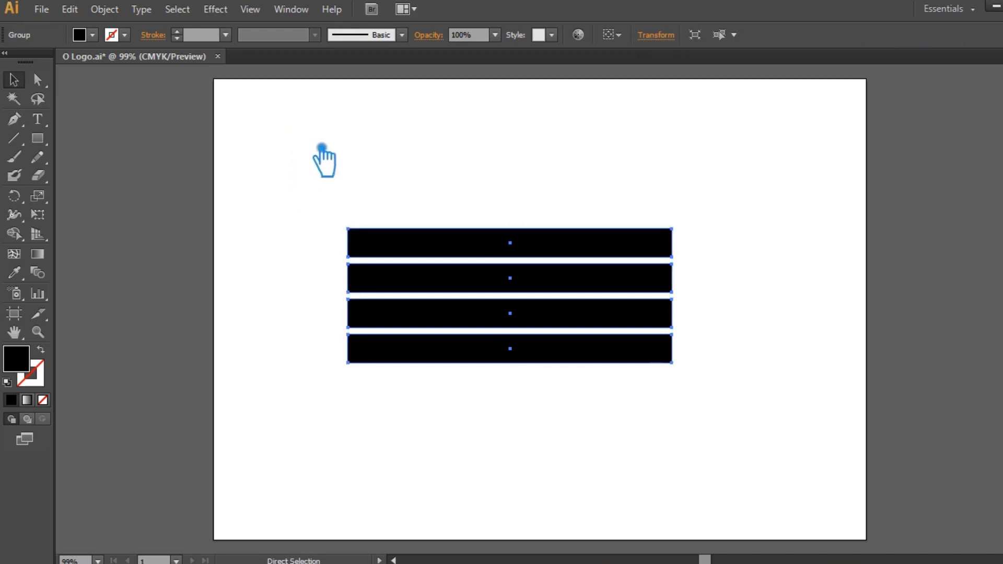
click(422, 168)
- Place a copy of the four-bar group straight below the original, leaving a wide gap between the two
drag(533, 249, 533, 456)
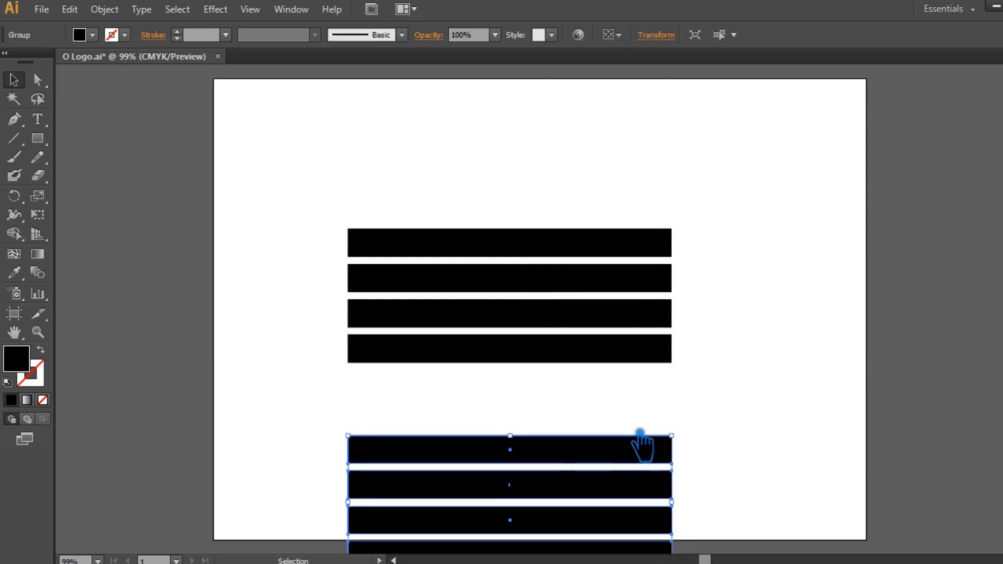
scroll(664, 394, down, 5)
click(700, 287)
drag(483, 315, 487, 338)
- Scale both four-bar groups down together in proportion, to roughly 60% of their size
shift+click(396, 161)
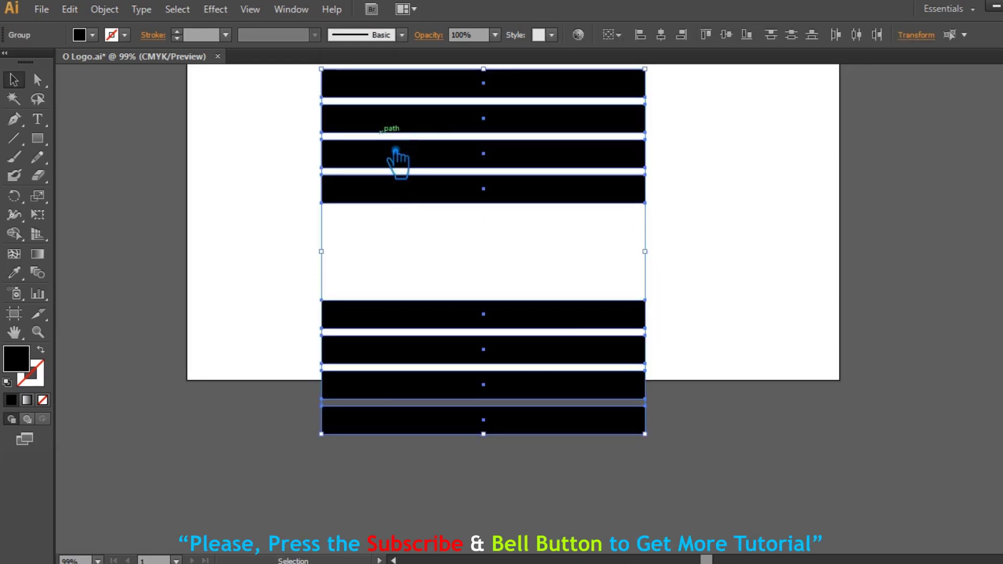
shift+click(657, 436)
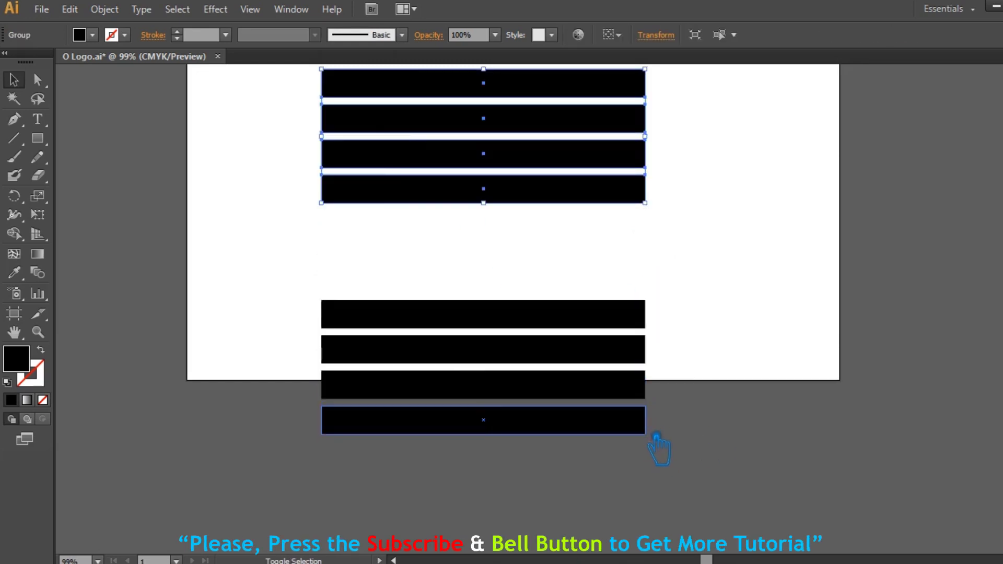
shift+click(569, 382)
drag(646, 435, 596, 381)
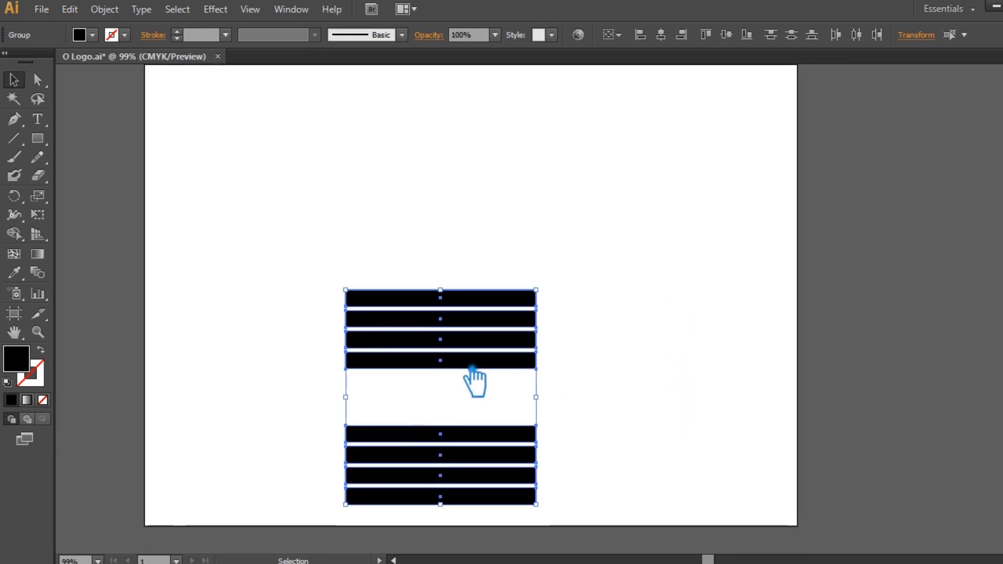
- Move both groups up toward the artboard's middle and lower the second group to widen the gap between them
drag(475, 381, 459, 237)
key(ctrl+shift+a)
drag(482, 303, 481, 321)
key(ctrl+shift+a)
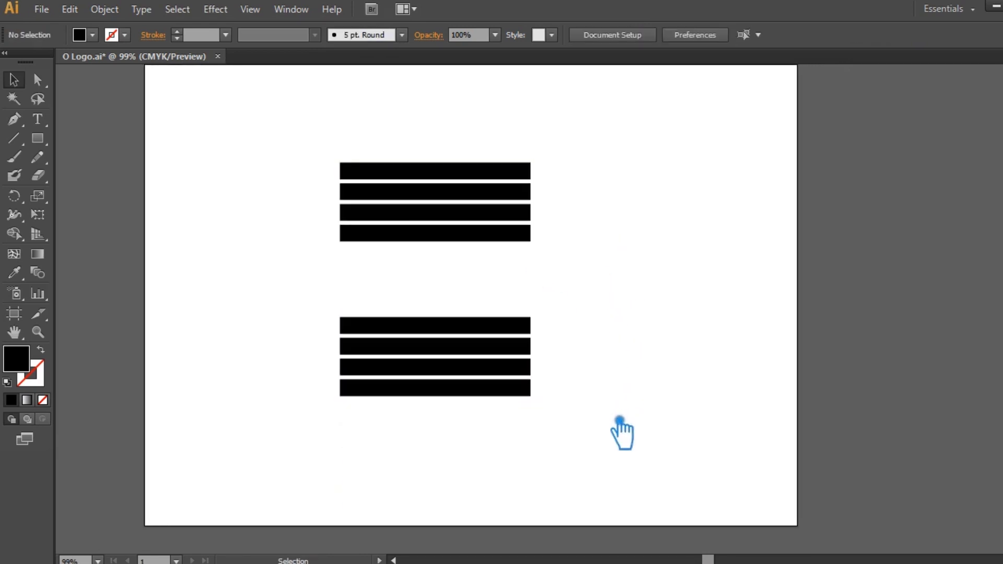
- Lengthen all eight bars to the right by moving only their right-end anchor points in large nudges
key(a)
drag(626, 444, 514, 154)
key(shift+Right)
key(shift+Right)
key(shift+Right)
key(shift+Right)
key(shift+Right)
key(shift+Right)
key(shift+Right)
key(shift+Right)
key(shift+Right)
key(shift+Right)
key(shift+Right)
key(shift+Right)
key(shift+Right)
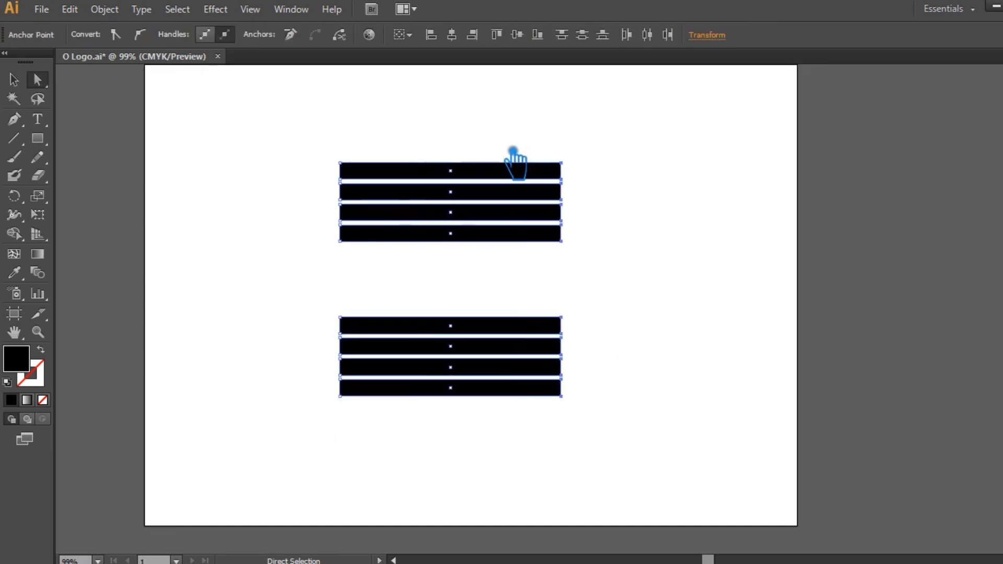
key(shift+Right)
key(shift+Right)
click(14, 80)
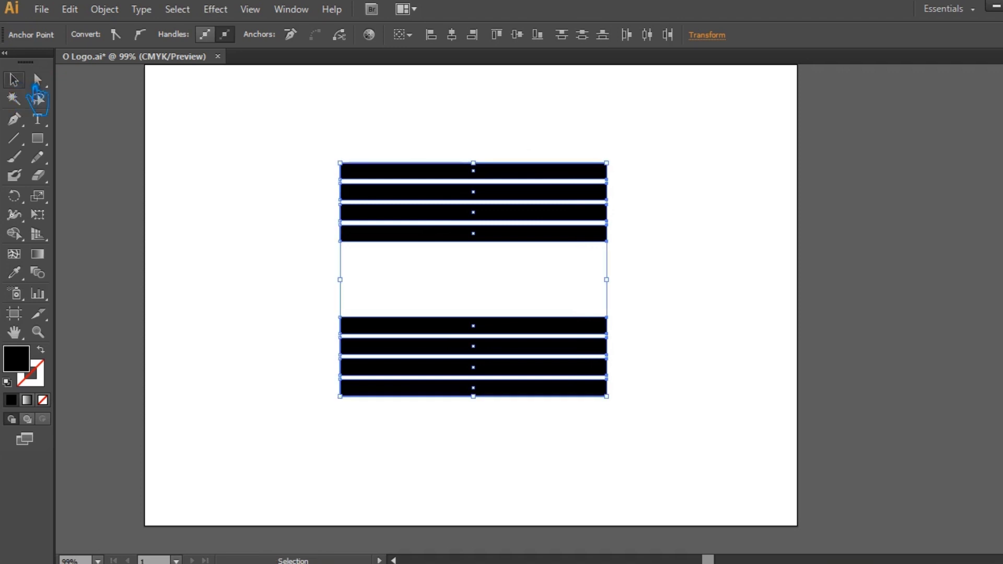
click(638, 110)
- Group the upper and lower bar sets and add a copy rotated 90° over them to form a crossed grid
click(538, 214)
shift+click(545, 337)
key(ctrl)
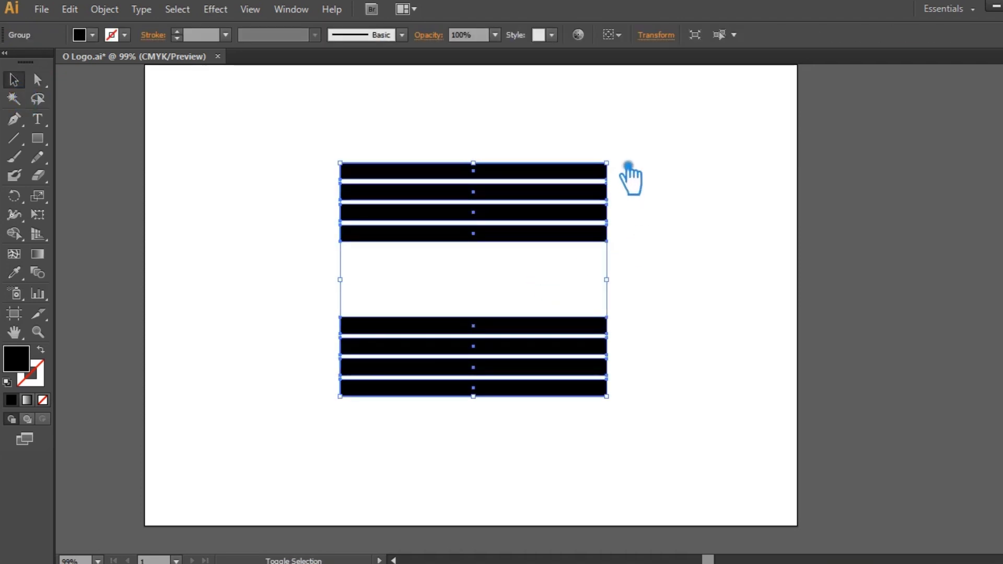
drag(628, 166, 394, 151)
click(243, 199)
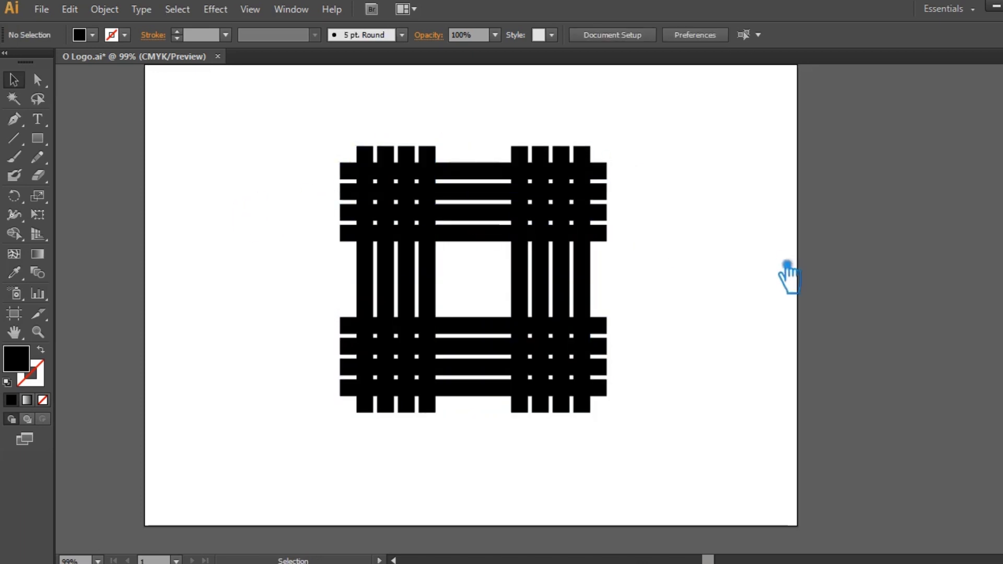
- Try a rounded rectangle over the grid, including one with a 0.8 in corner radius
drag(37, 138, 73, 155)
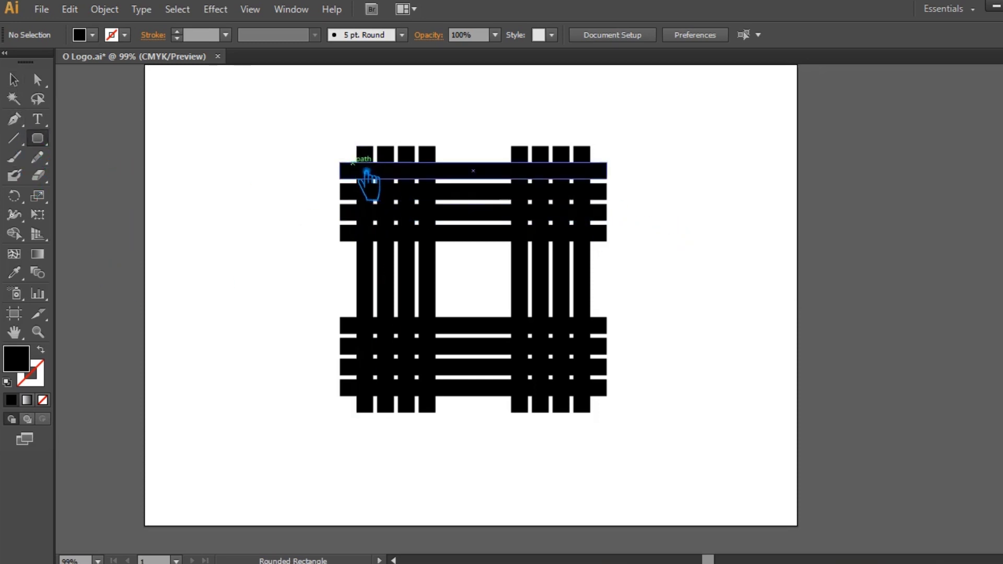
drag(370, 170, 600, 412)
key(ctrl+z)
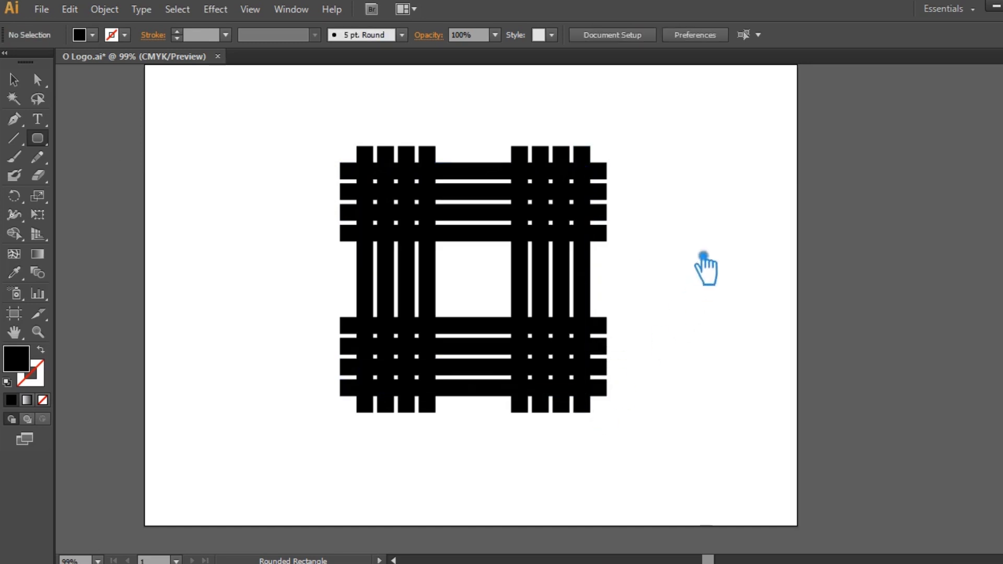
click(705, 269)
double_click(535, 295)
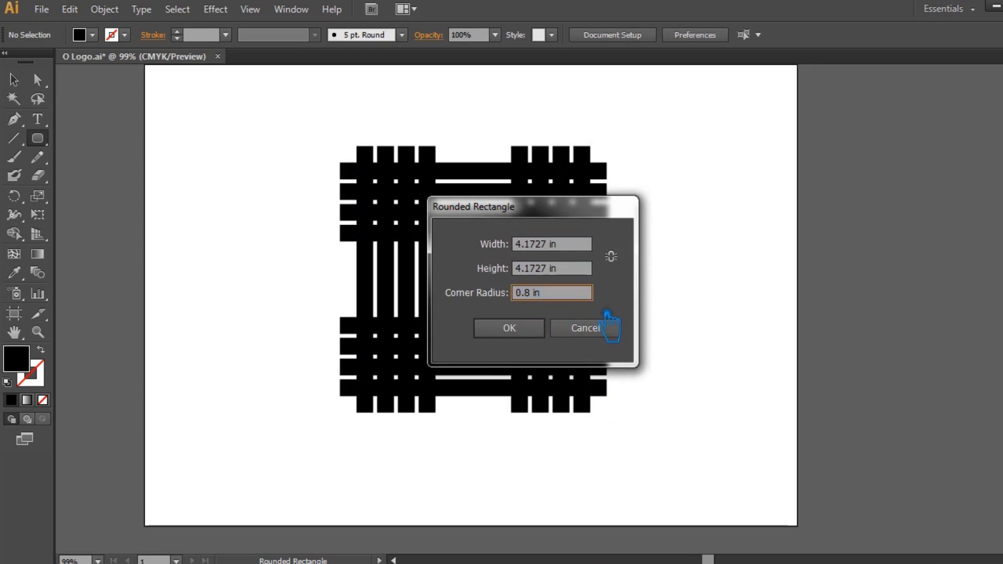
click(536, 331)
key(ctrl+z)
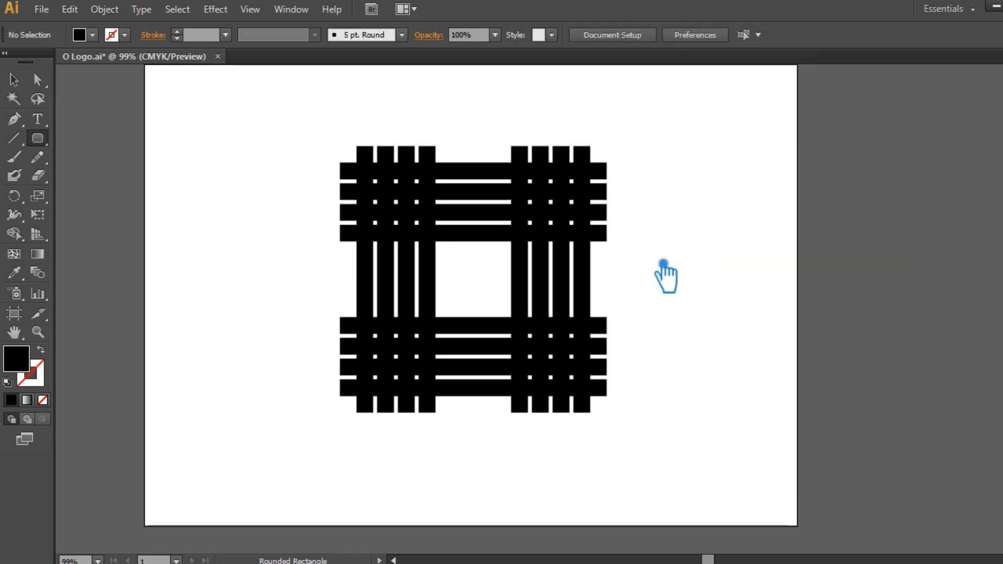
- Set the rounded rectangle's corner radius to 1 in and draw it over the square bounded by the outermost bars' outer edges
click(665, 274)
double_click(533, 293)
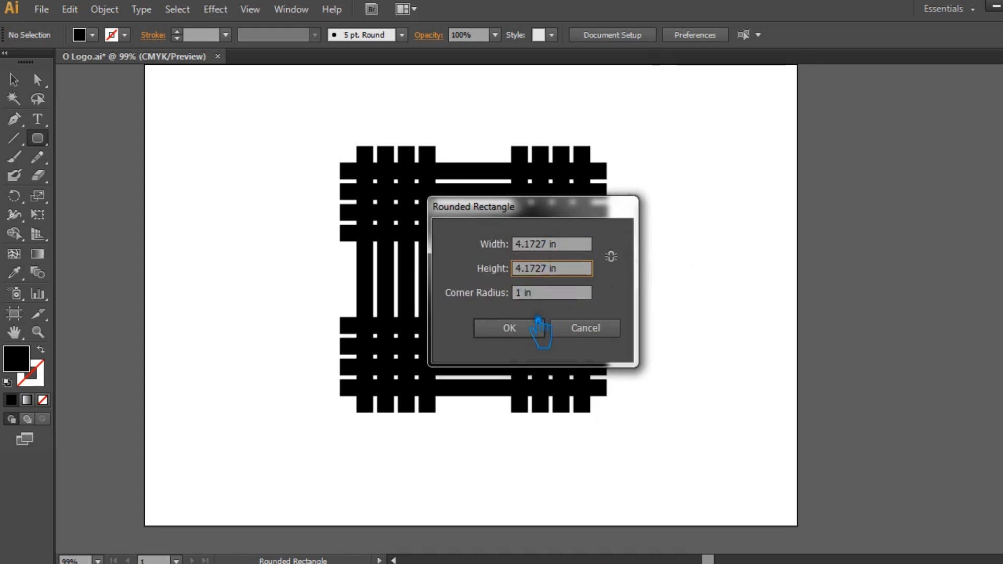
click(533, 330)
key(ctrl+z)
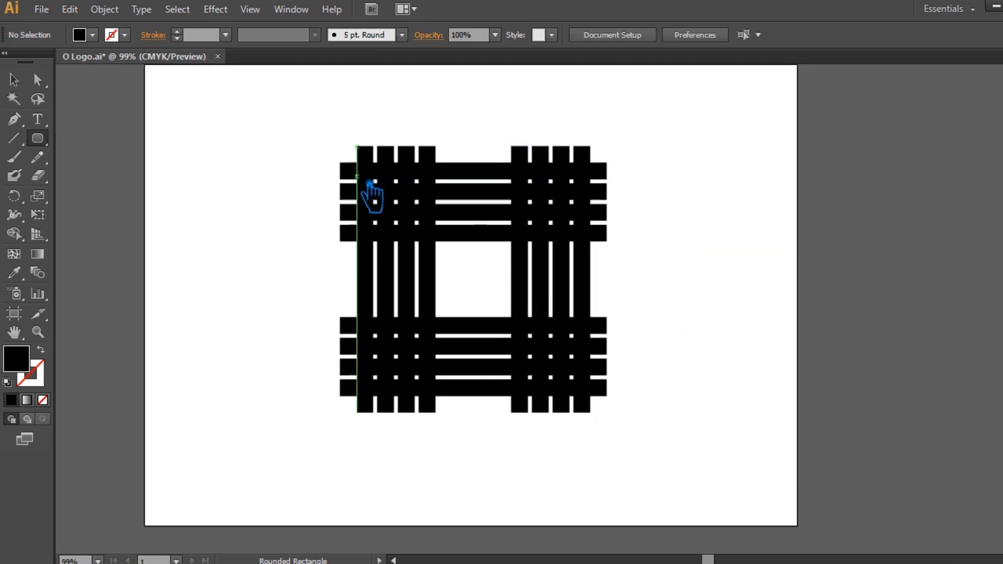
drag(356, 162, 591, 396)
- Remove the fill from the rounded rectangle so the grid shows through
click(13, 79)
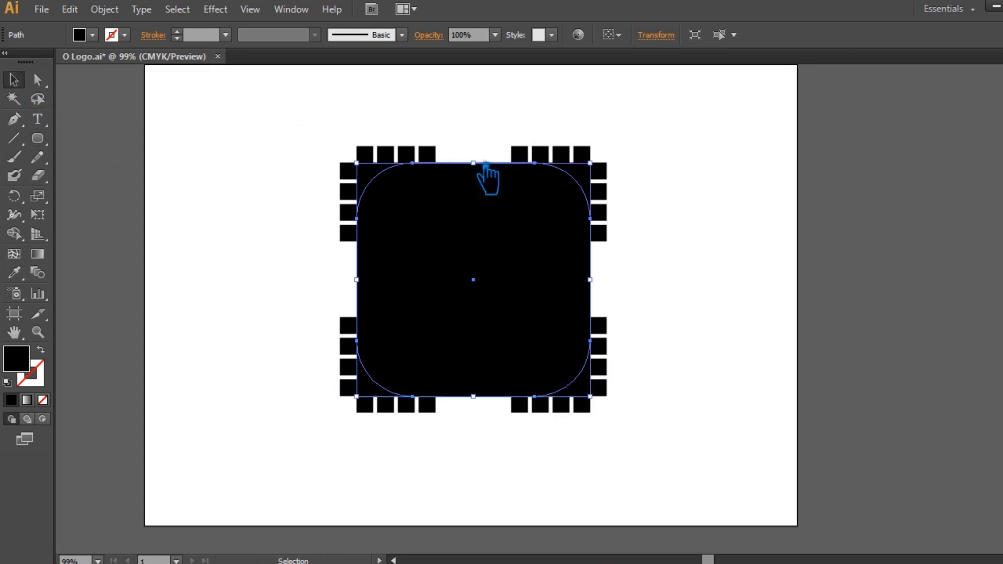
click(43, 400)
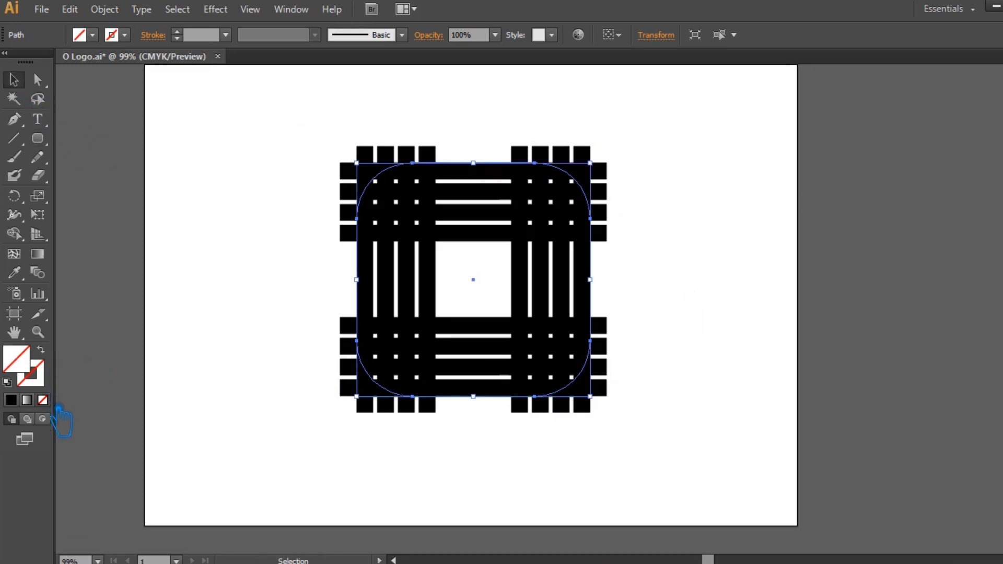
drag(652, 436, 312, 104)
click(748, 345)
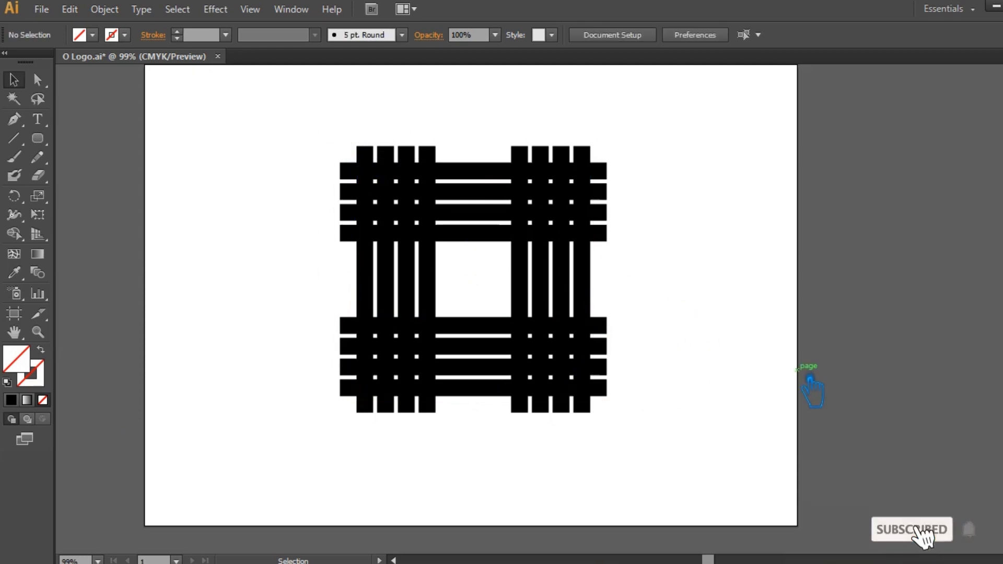
- Split the grid and the rounded rectangle together with Pathfinder Divide, and ungroup the resulting pieces
key(ctrl+=)
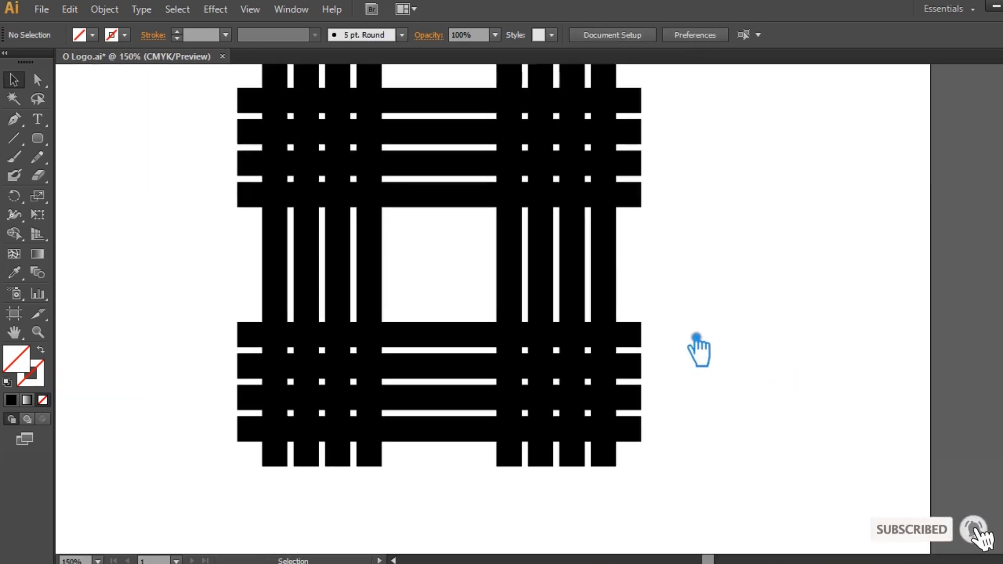
click(630, 290)
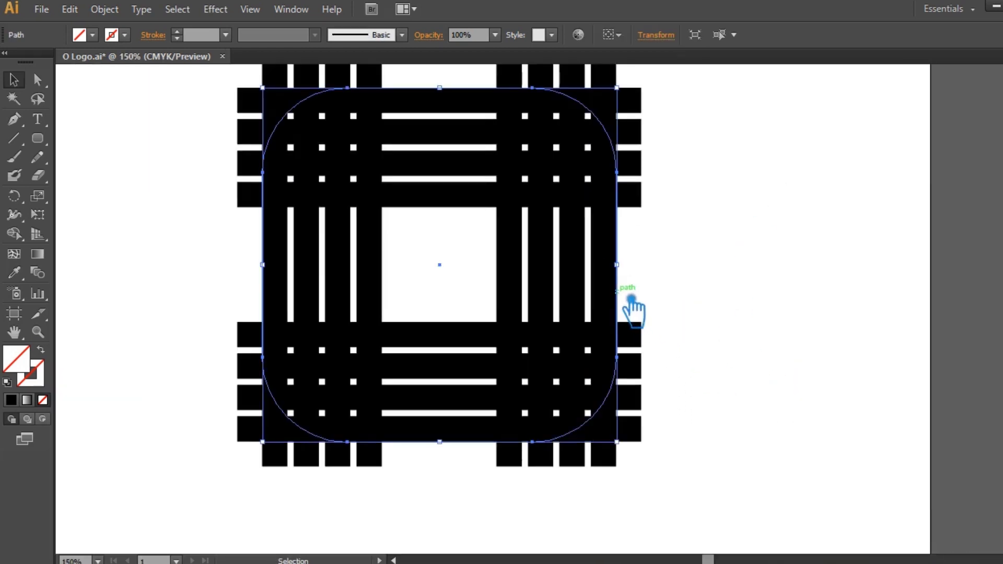
click(709, 347)
drag(757, 492, 197, 90)
key(ctrl+shift+F9)
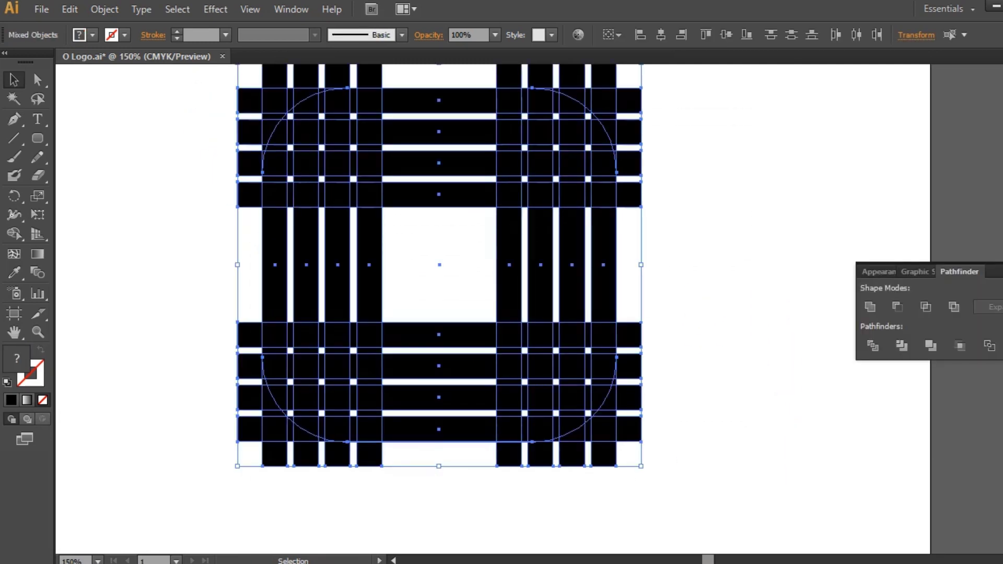
click(887, 352)
click(655, 214)
right_click(620, 186)
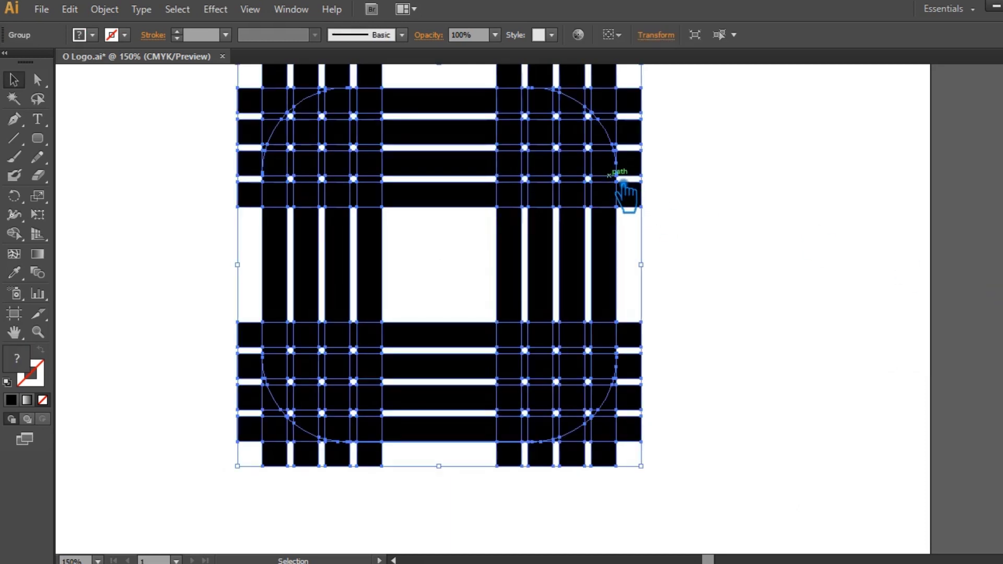
click(674, 269)
click(685, 232)
- Delete the bar ends that stick out beyond the square on all four sides of the grid
scroll(680, 235, up, 2)
scroll(679, 235, right, 3)
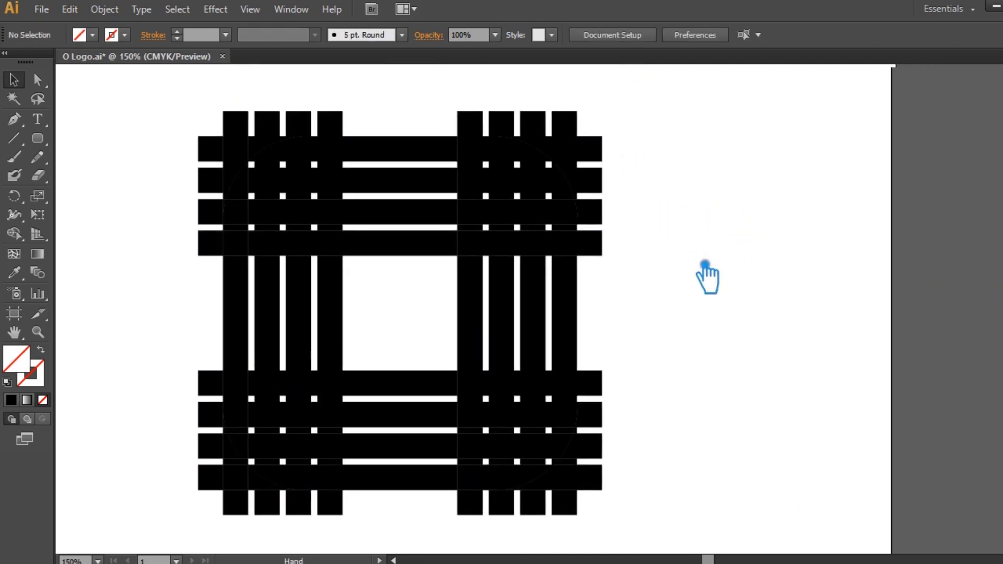
drag(683, 525, 573, 102)
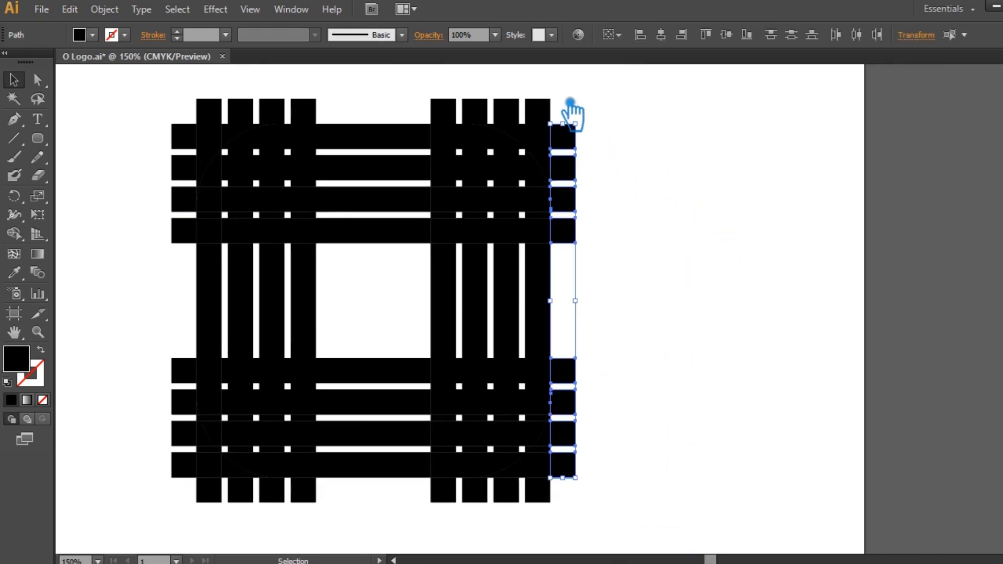
key(Delete)
drag(109, 82, 674, 117)
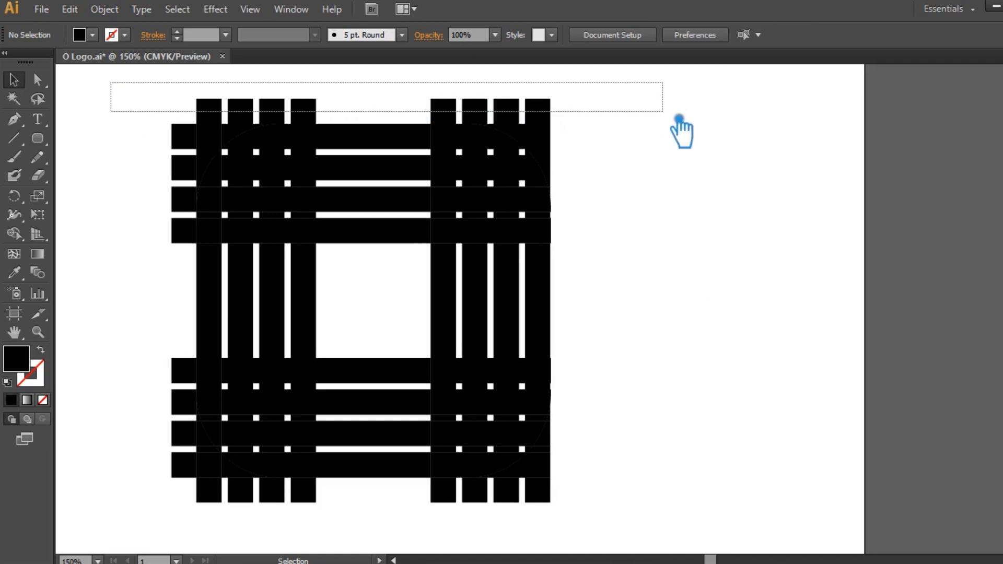
key(Delete)
drag(144, 95, 202, 526)
key(Delete)
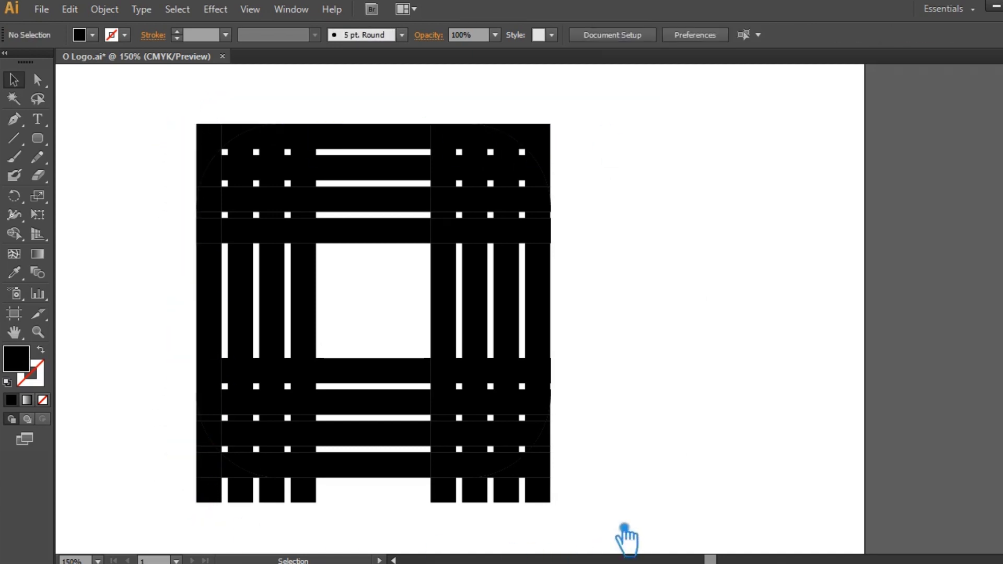
drag(613, 523, 147, 477)
key(Delete)
- Delete the thin leftover slivers along the grid's right edge
scroll(638, 247, up, 3)
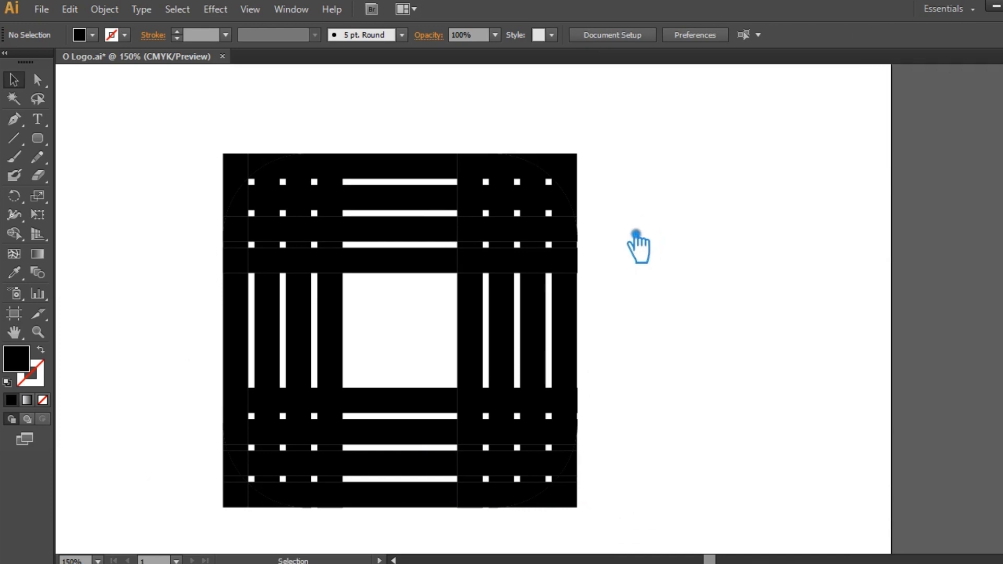
scroll(728, 332, up, 2)
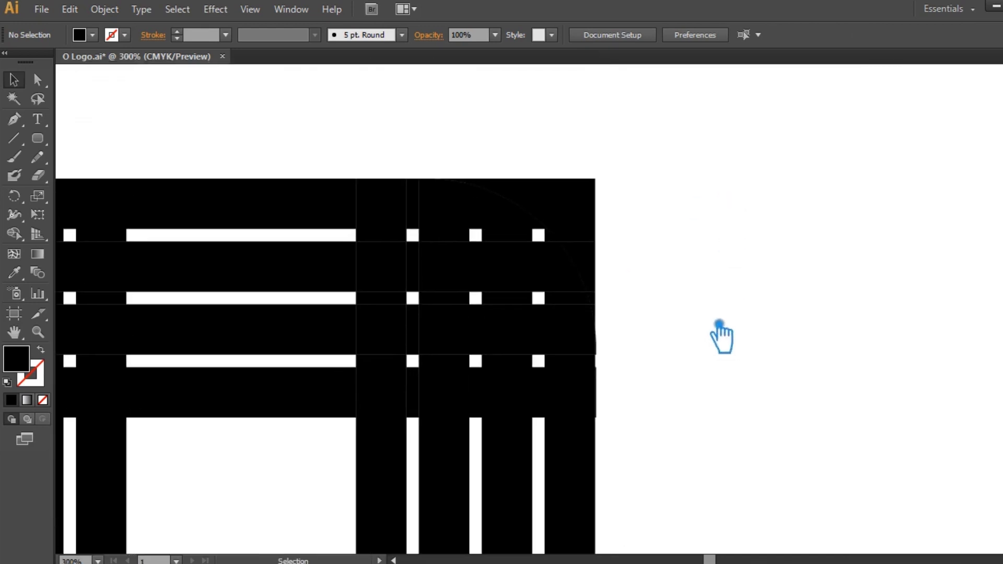
scroll(721, 337, up, 2)
scroll(716, 351, down, 2)
scroll(716, 351, right, 2)
drag(650, 451, 562, 86)
click(684, 280)
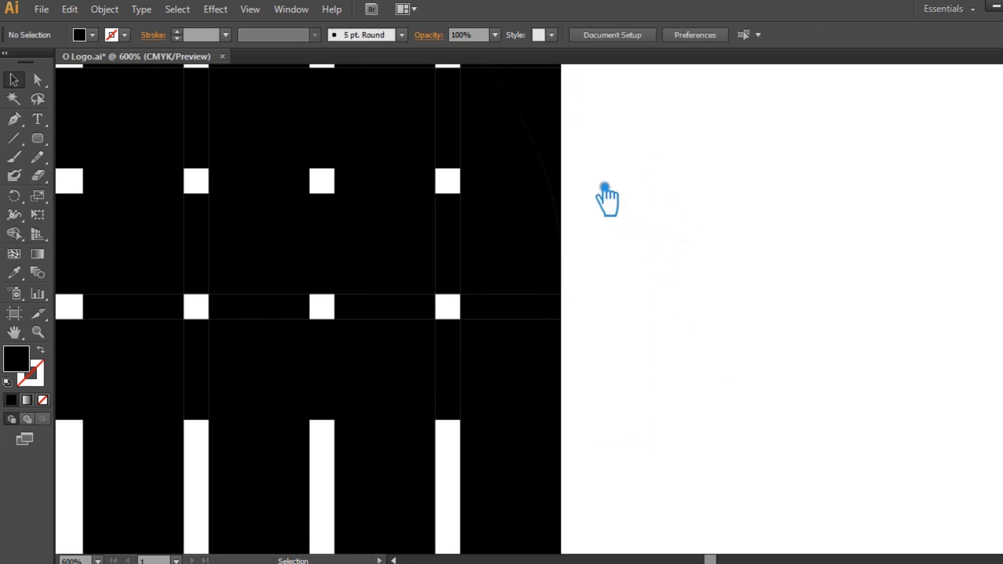
- Delete the pieces outside the rounded outline at the grid's upper-right corner
scroll(671, 365, left, 1)
scroll(672, 365, up, 2)
drag(417, 134, 717, 210)
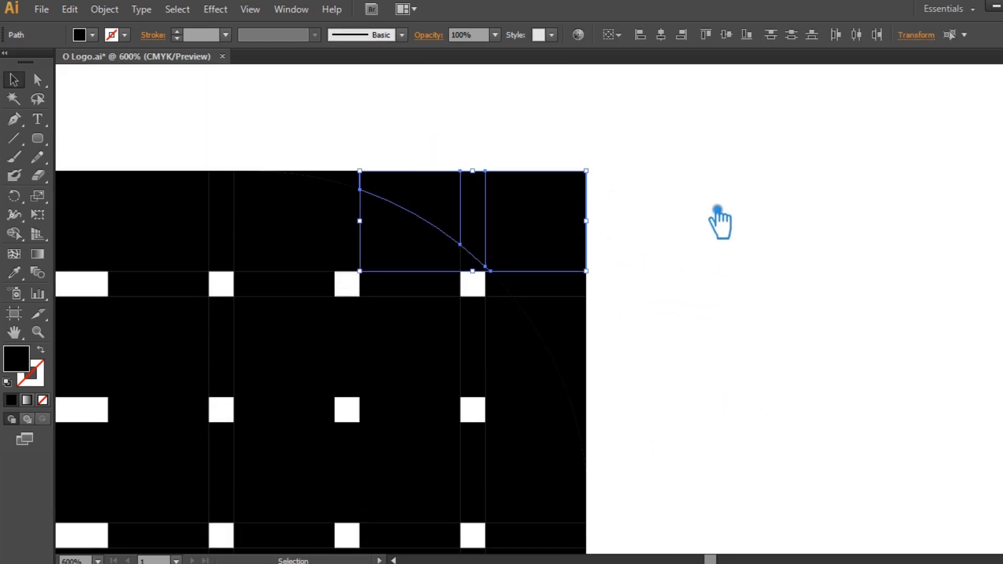
key(Delete)
drag(302, 135, 443, 178)
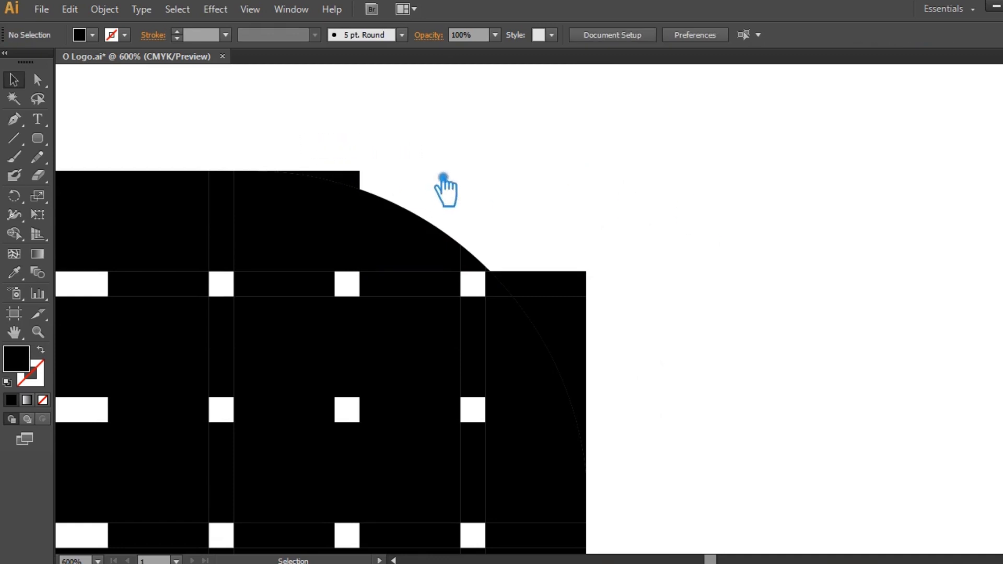
drag(333, 157, 336, 190)
key(Delete)
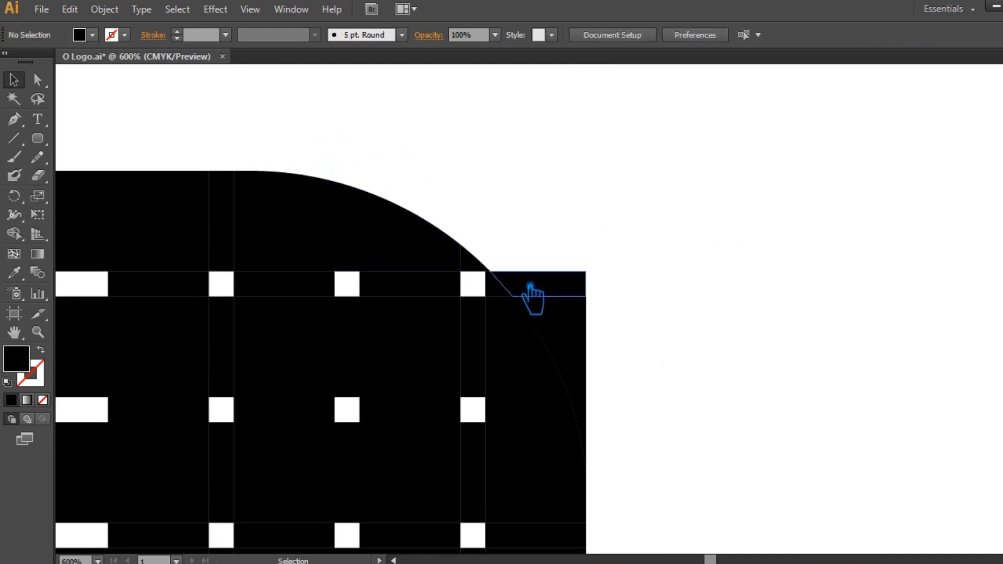
click(531, 295)
key(Delete)
drag(578, 387, 598, 416)
key(Delete)
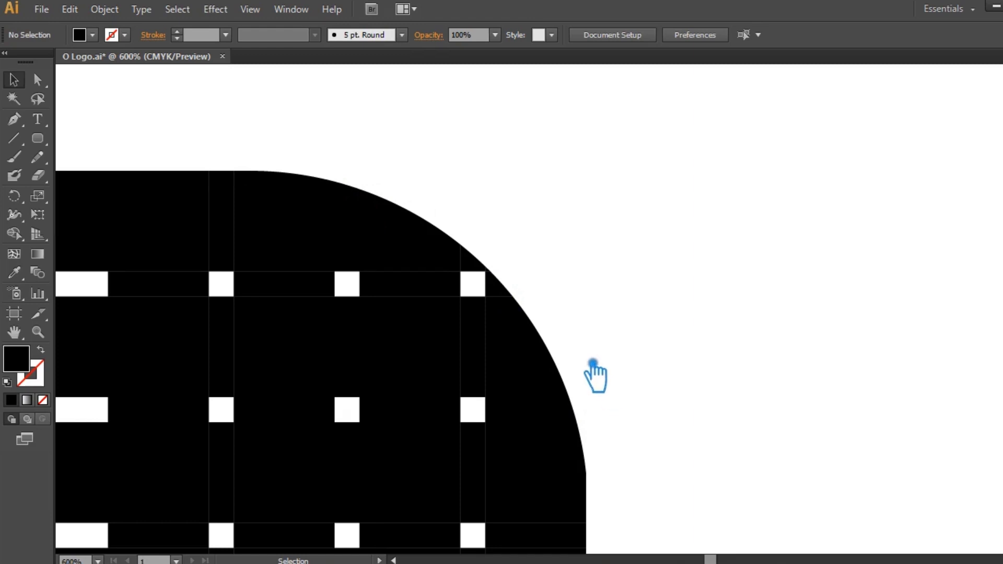
- Delete the pieces crossing the two outermost vertical gaps at the left side so both gaps run the full height
key(ctrl+minus)
key(ctrl+minus)
key(ctrl+minus)
drag(786, 278, 843, 266)
drag(260, 120, 261, 541)
key(Delete)
drag(294, 112, 307, 531)
key(Delete)
drag(472, 301, 448, 444)
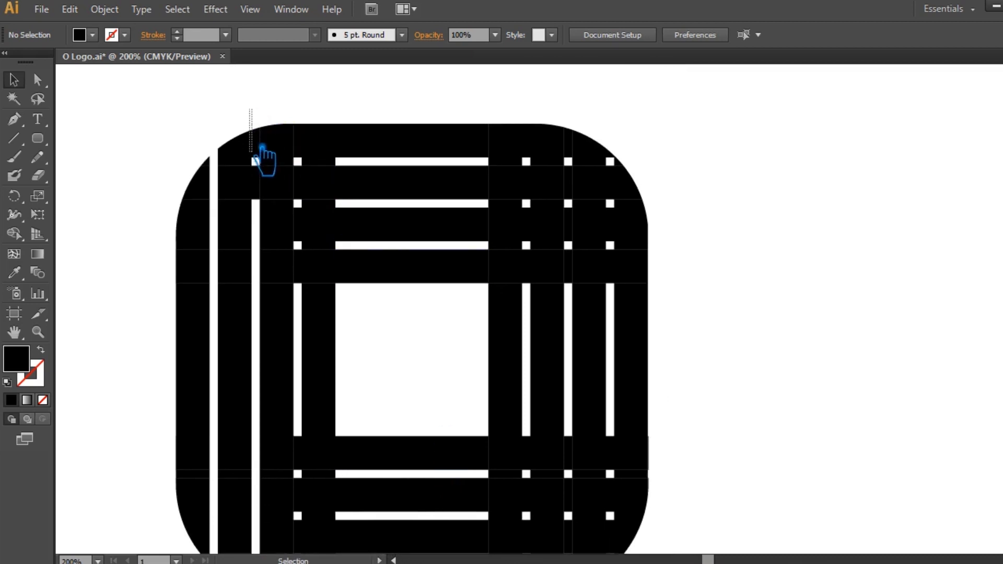
drag(269, 216, 257, 208)
key(Delete)
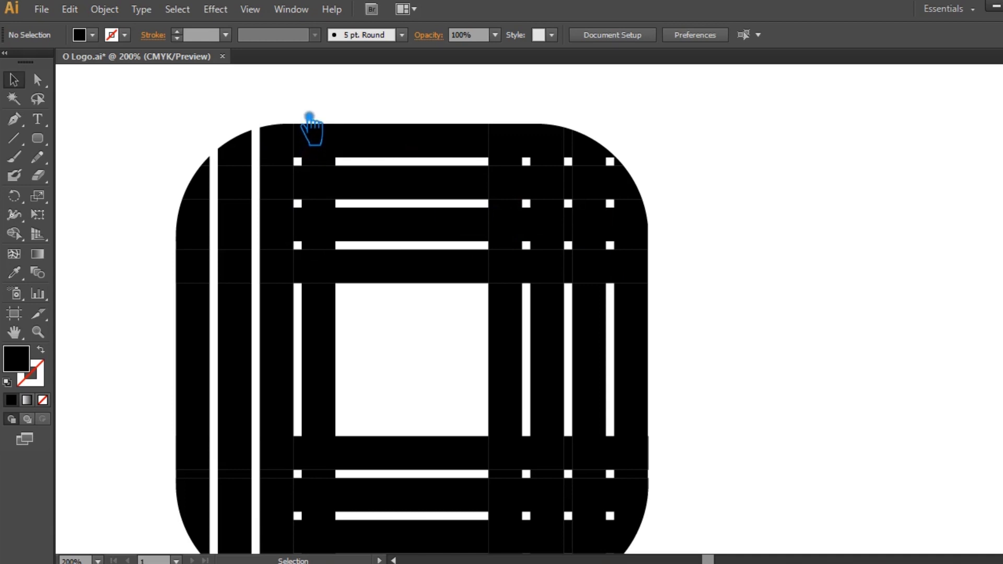
- Delete the pieces crossing the third vertical gap from the left, including the leftover at its upper end
drag(310, 121, 314, 504)
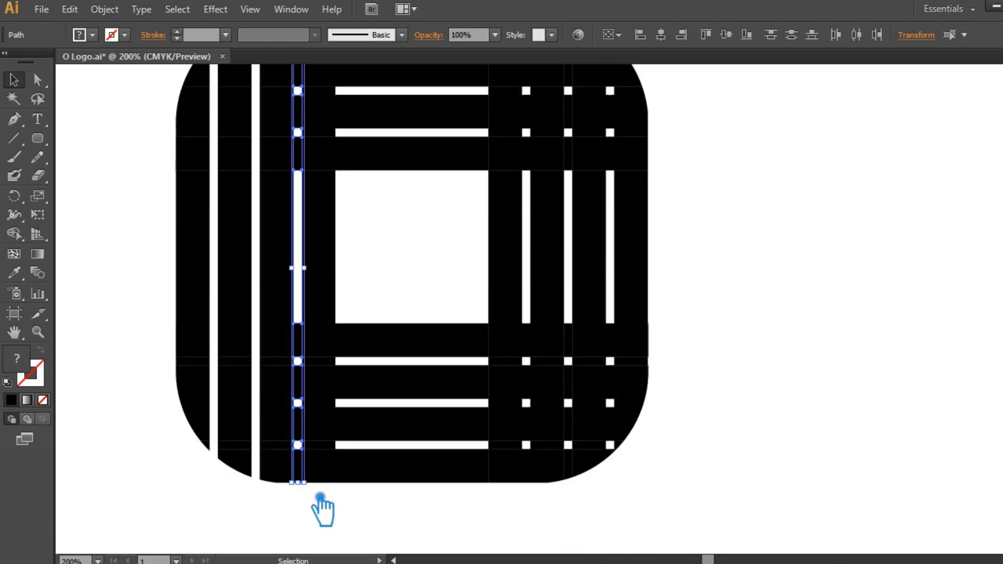
key(Delete)
scroll(426, 235, up, 3)
click(290, 157)
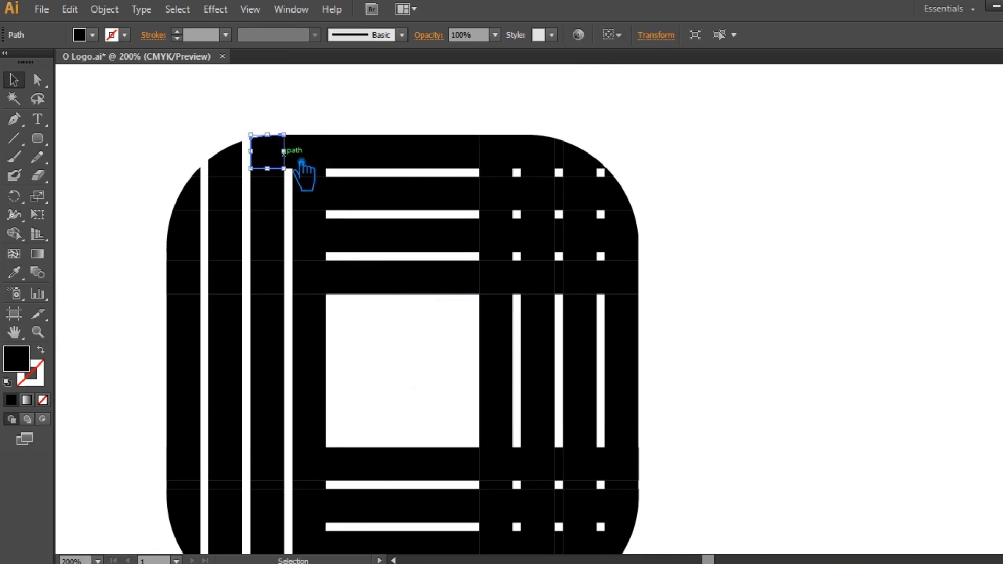
key(Delete)
click(290, 155)
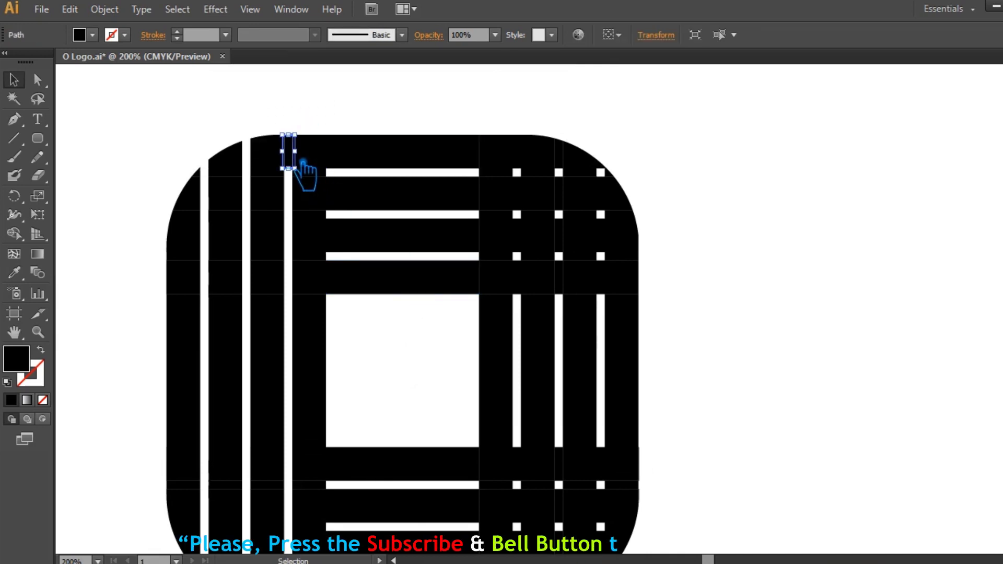
key(Delete)
- Delete the pieces interrupting the three upper horizontal gaps so each extends to the shape's right edge
key(space)
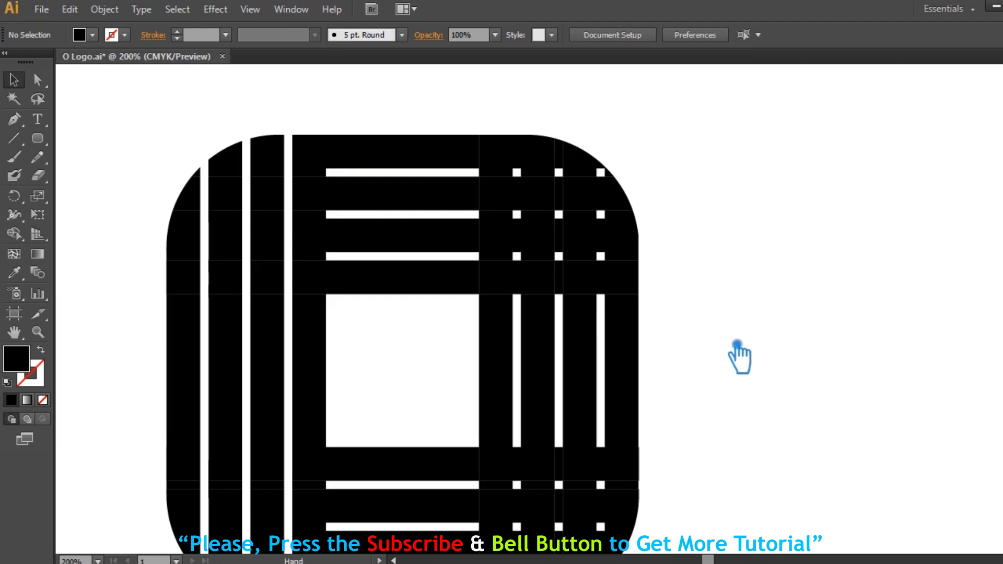
drag(725, 349, 723, 282)
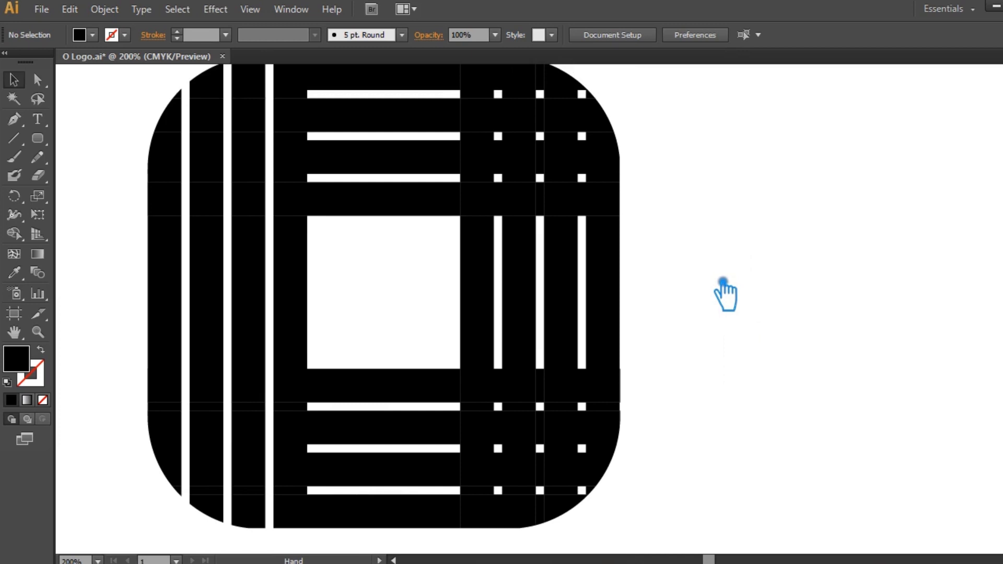
drag(723, 283, 716, 322)
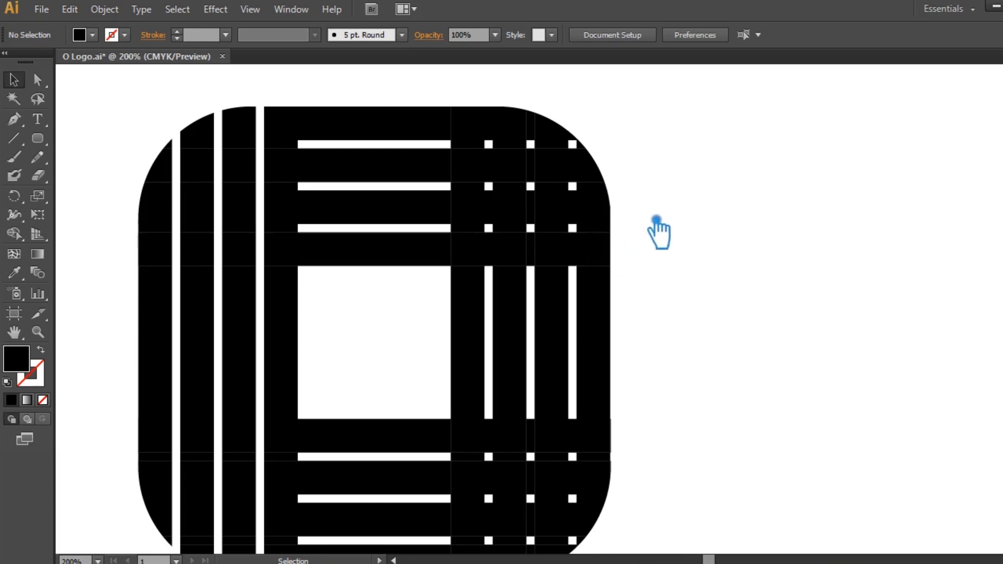
drag(643, 230, 345, 231)
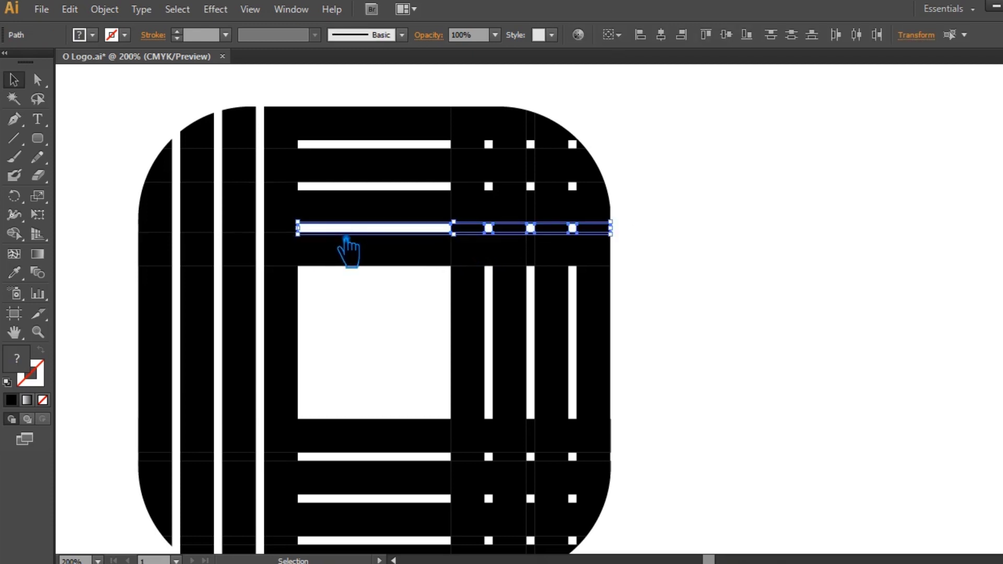
key(Delete)
drag(622, 185, 408, 189)
key(Delete)
drag(608, 142, 408, 151)
key(Delete)
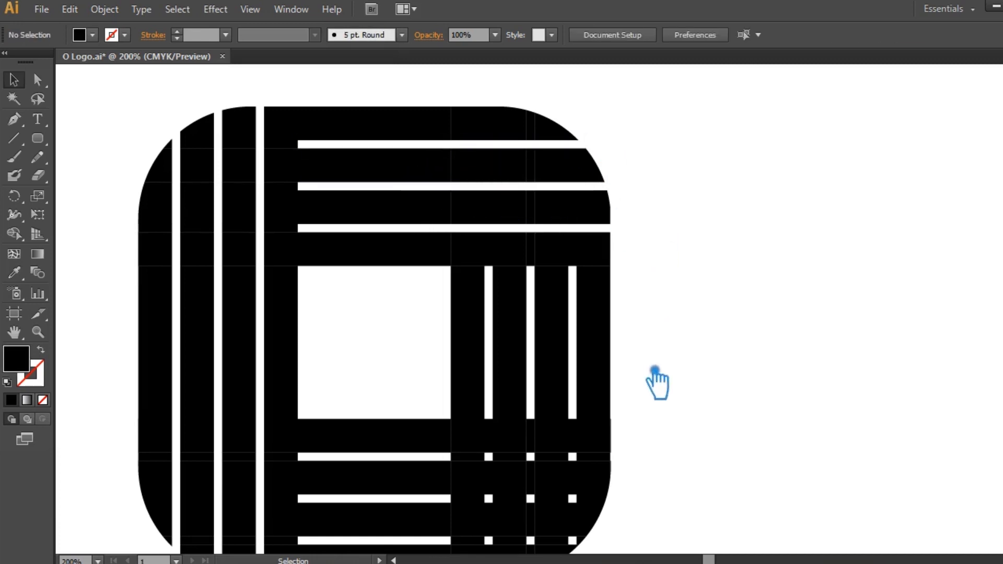
- Delete the pieces interrupting the three right-hand vertical gaps so each extends to the shape's lower edge
scroll(708, 340, down, 3)
drag(581, 494, 573, 224)
key(Delete)
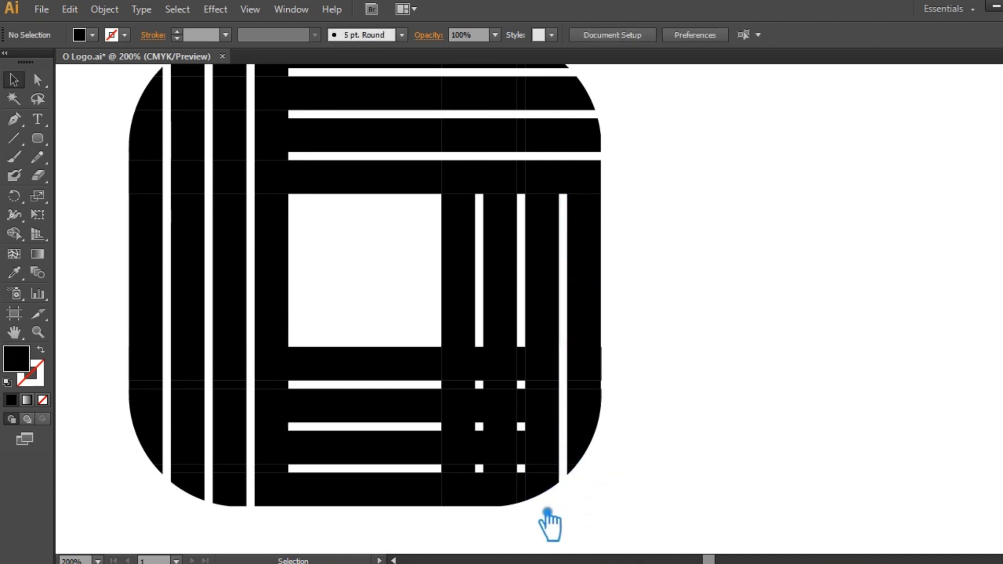
drag(536, 345, 528, 336)
key(Delete)
drag(495, 521, 492, 340)
key(Delete)
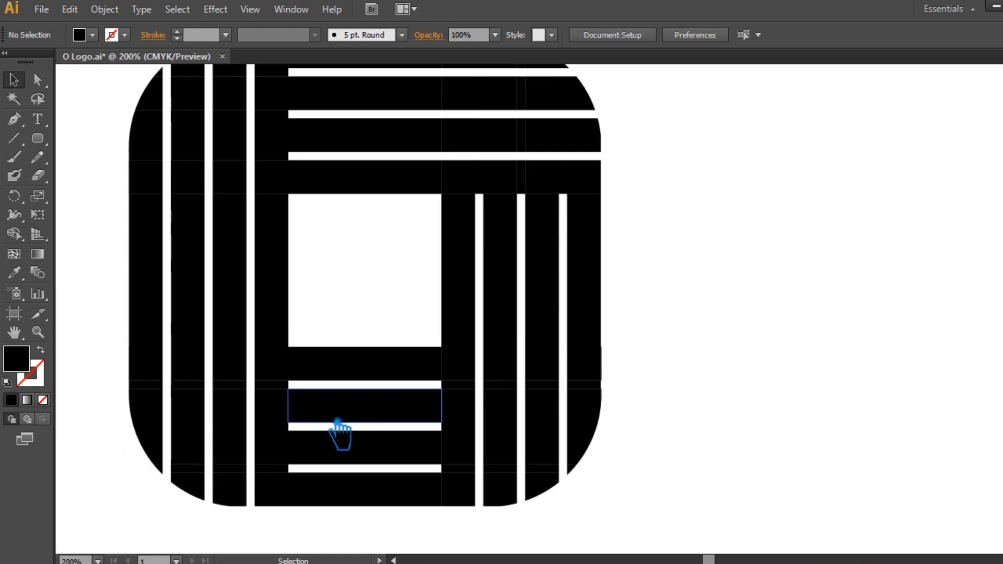
- Unite all pieces of the full-height vertical bar left of the central square using Pathfinder
drag(726, 277, 729, 322)
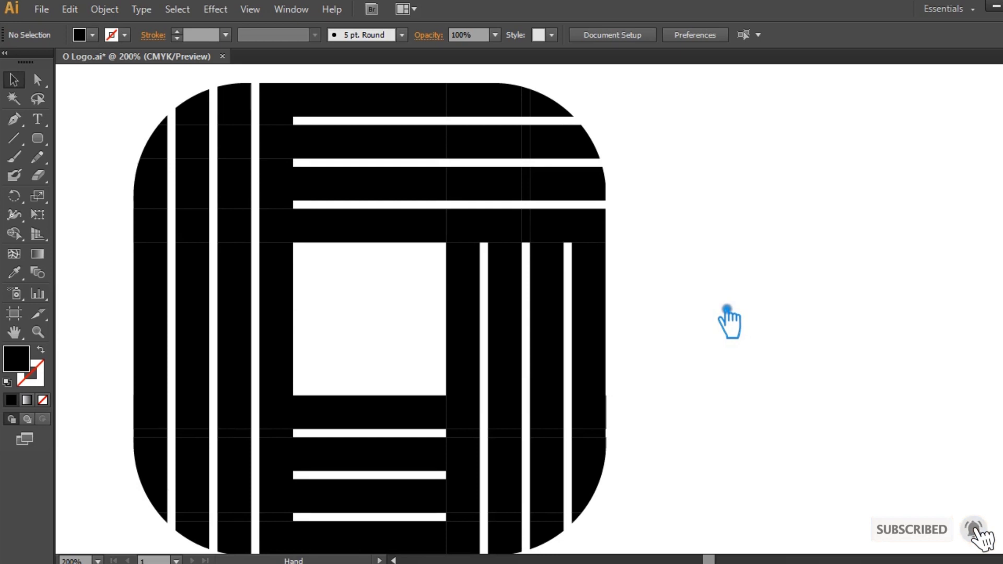
drag(290, 84, 302, 429)
scroll(679, 366, up, 4)
scroll(709, 364, down, 1)
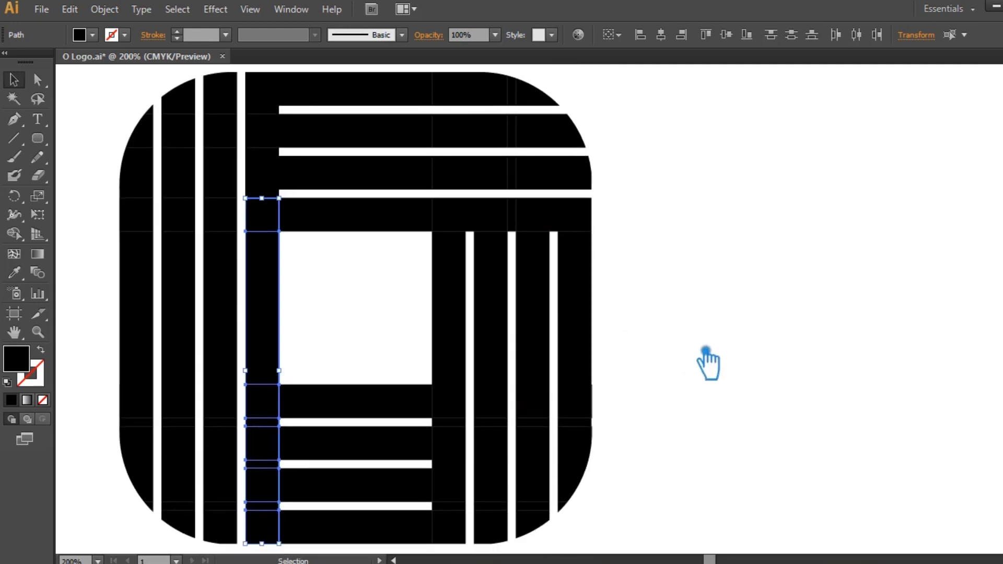
key(a)
click(392, 127)
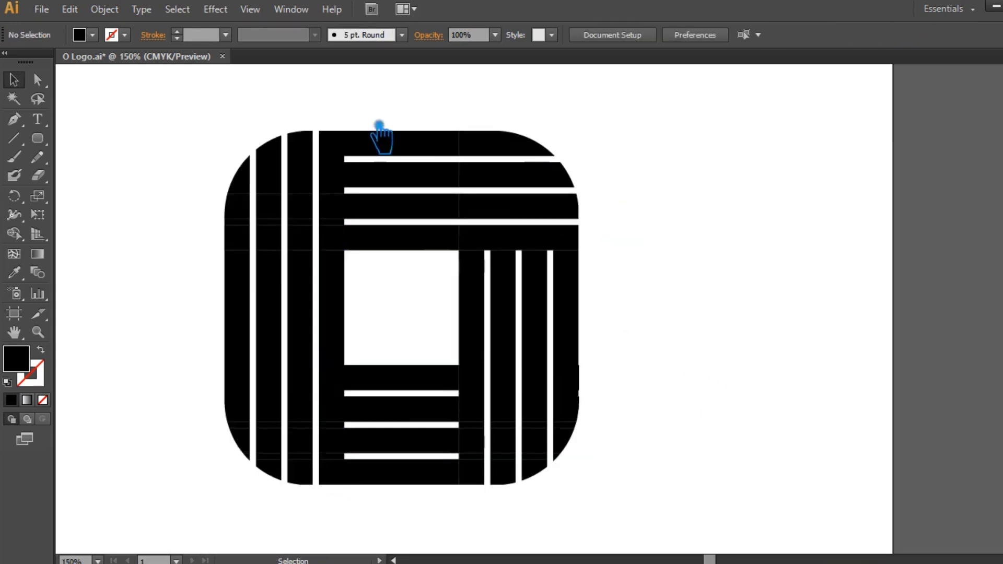
drag(324, 121, 336, 505)
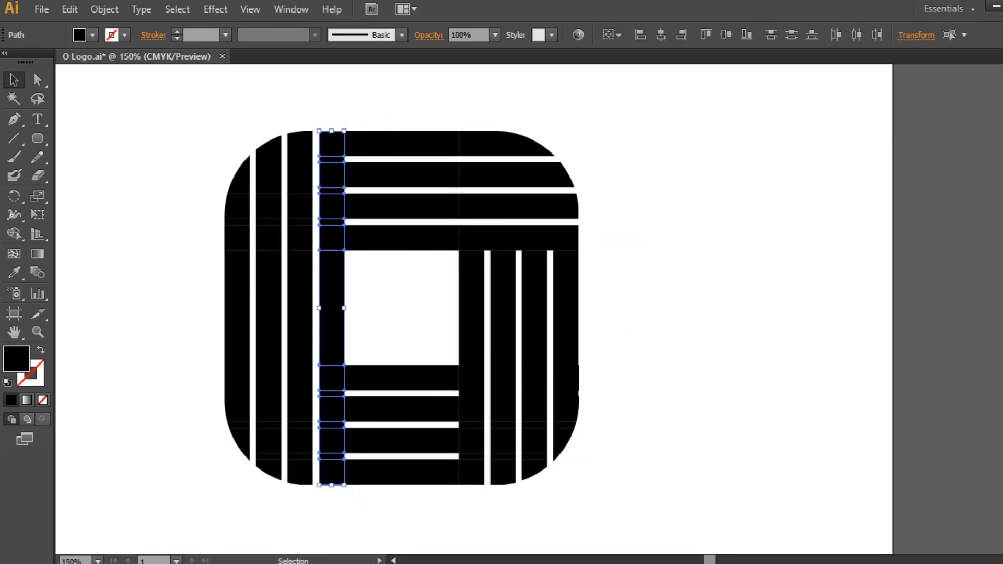
key(ctrl+shift+F9)
click(872, 307)
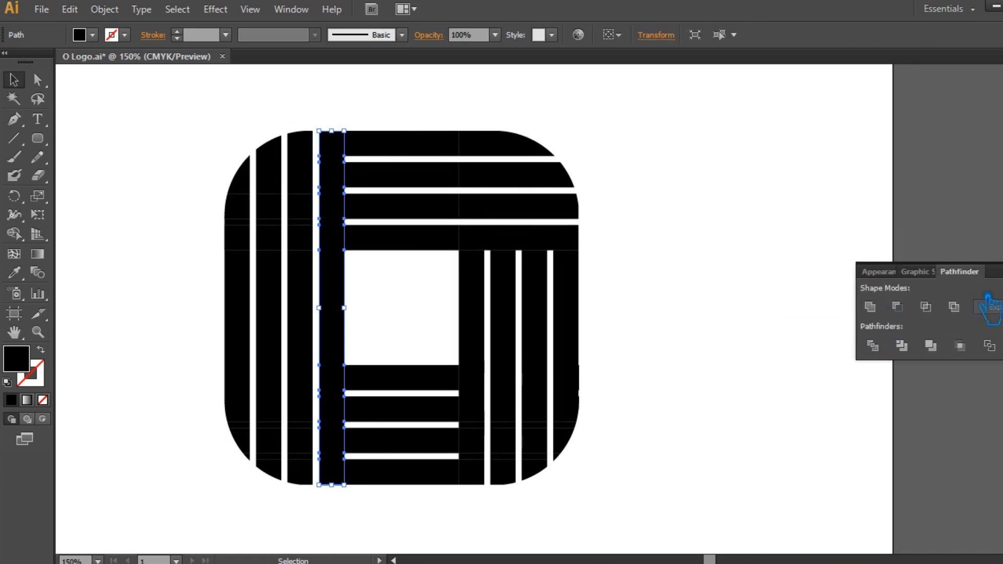
click(758, 285)
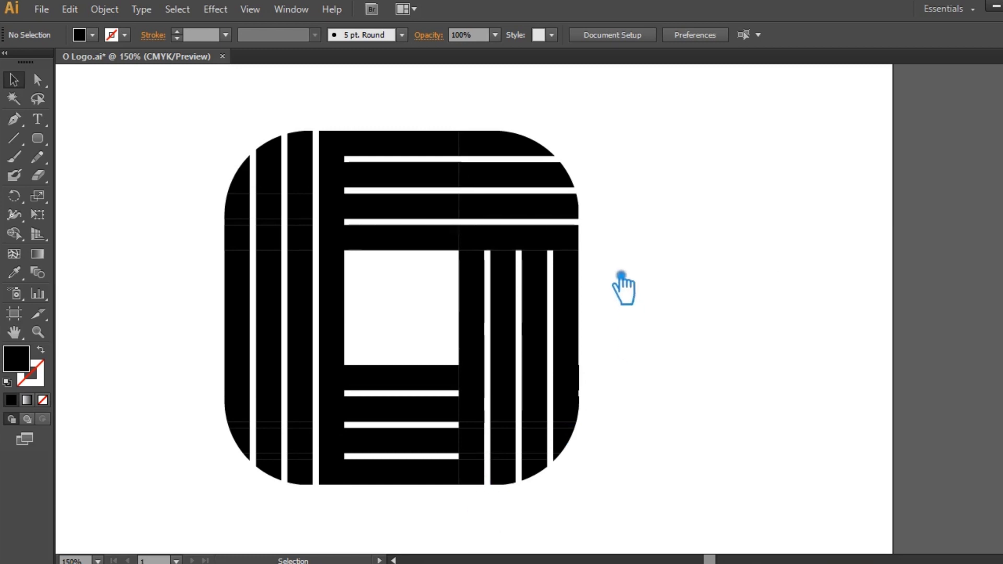
- Unite the pieces of the horizontal bar directly above the central square into one shape
click(414, 241)
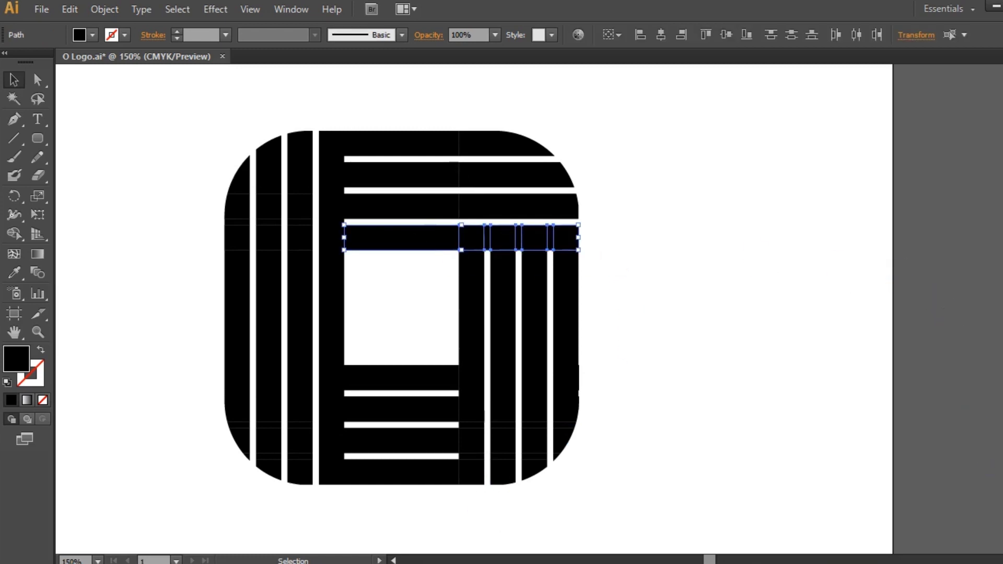
key(shift+ctrl+F9)
click(870, 308)
click(760, 313)
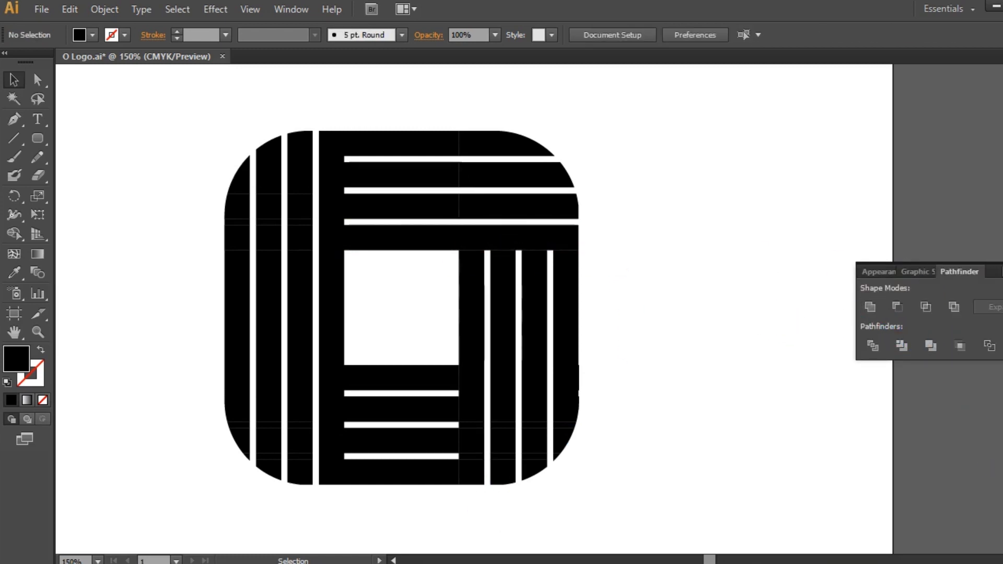
click(822, 277)
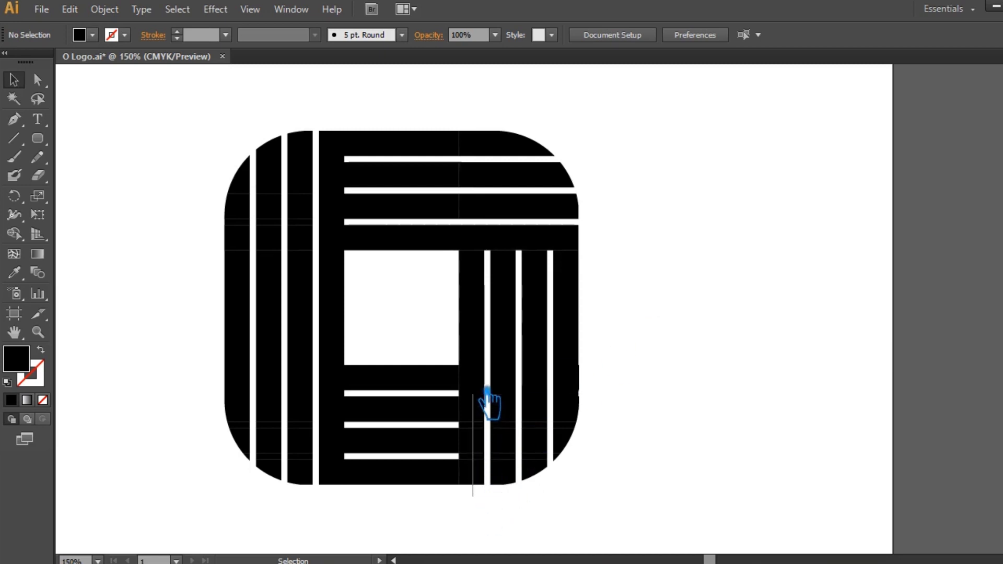
- Unite the pieces of the vertical bar directly right of the central square into one shape
click(484, 298)
key(shift+ctrl+F9)
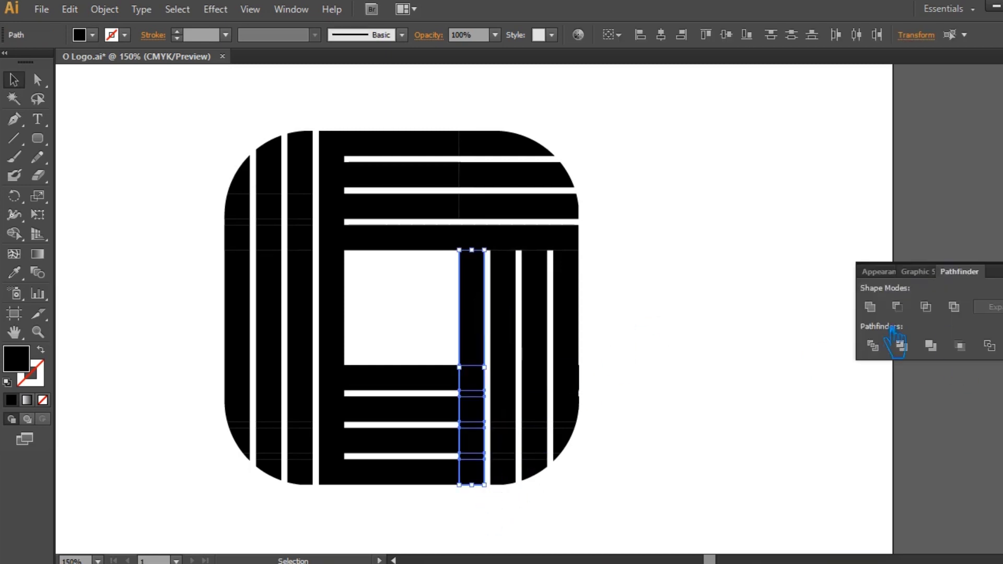
click(870, 307)
click(873, 276)
click(867, 275)
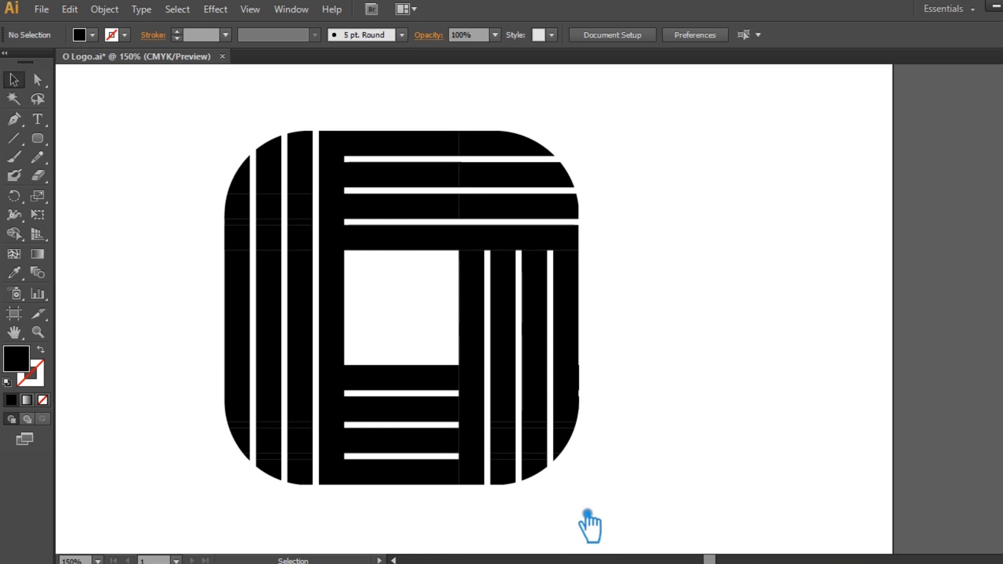
- Draw two slanted cutting lines, one across the lower bars' right end and one across the upper bars' left end
click(16, 138)
drag(459, 485, 460, 373)
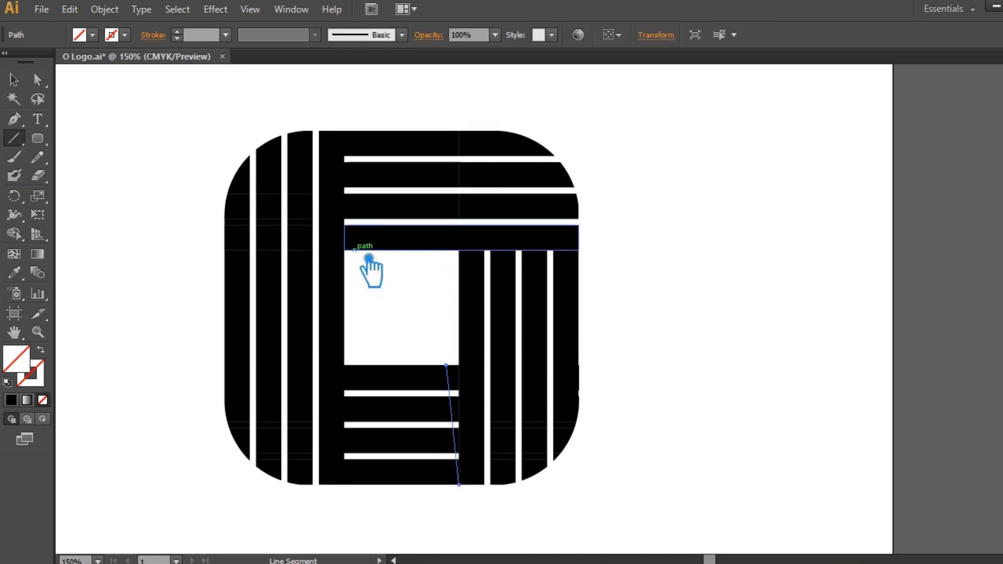
drag(345, 132, 371, 265)
click(14, 79)
click(444, 254)
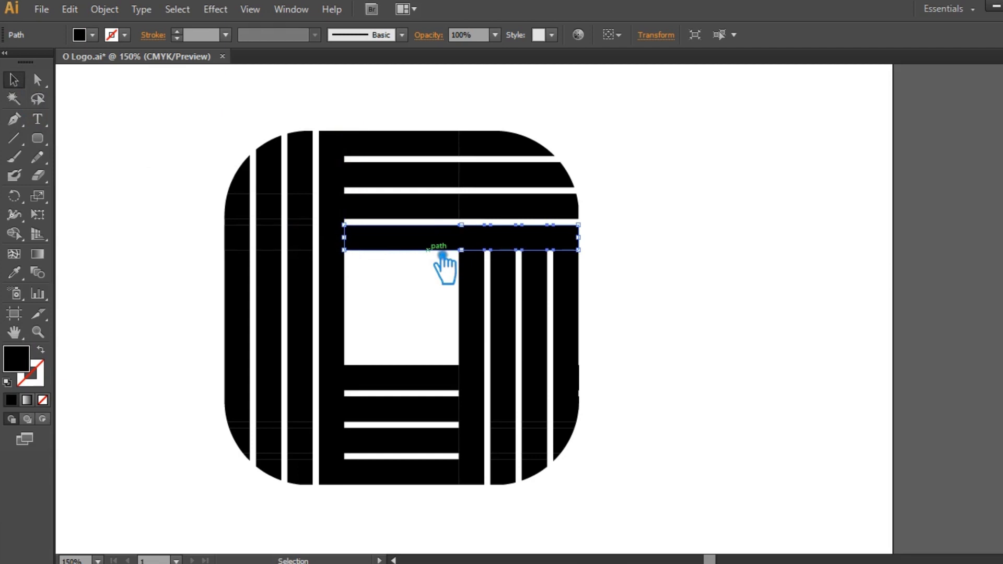
key(Delete)
click(428, 266)
key(Delete)
key(ctrl+z)
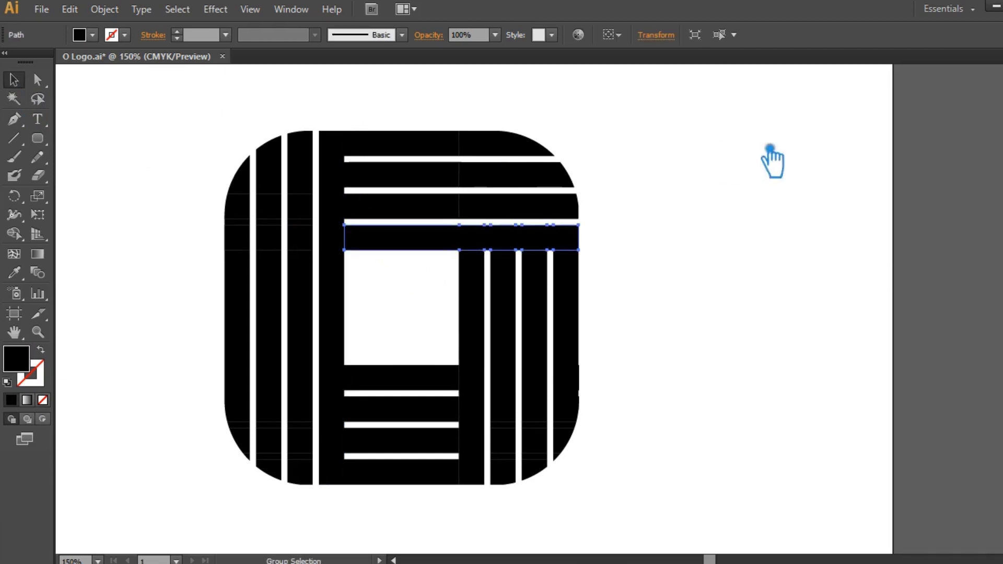
- Divide the whole artwork along the slanted lines with Pathfinder and ungroup the resulting pieces
click(783, 410)
drag(612, 517, 224, 127)
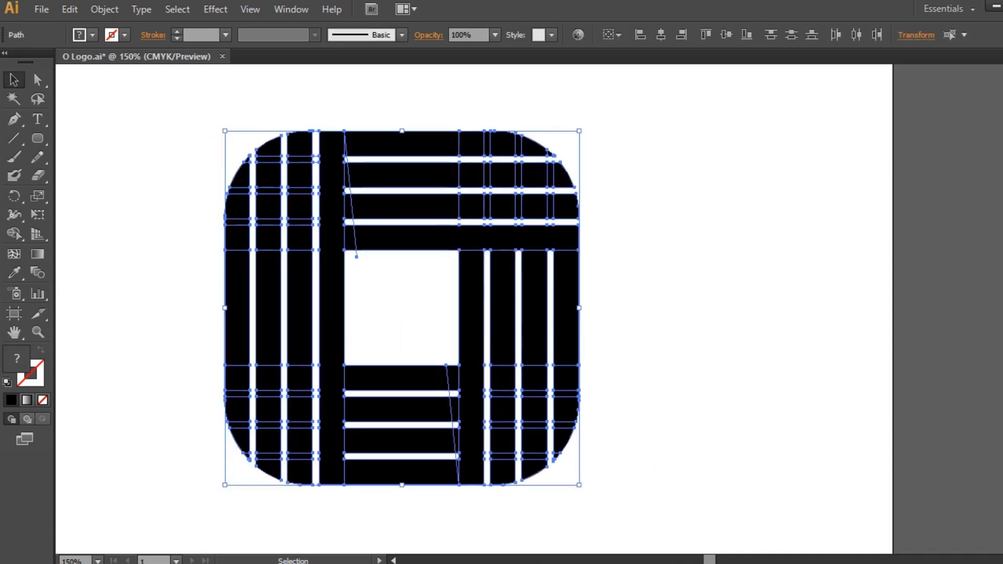
key(ctrl+shift+F9)
click(873, 345)
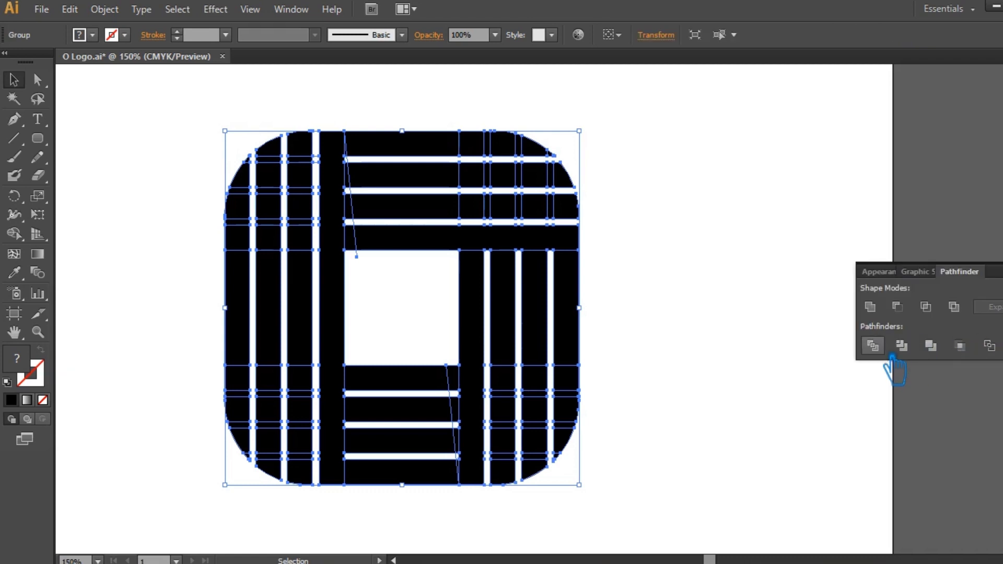
key(ctrl+shift+F9)
click(766, 300)
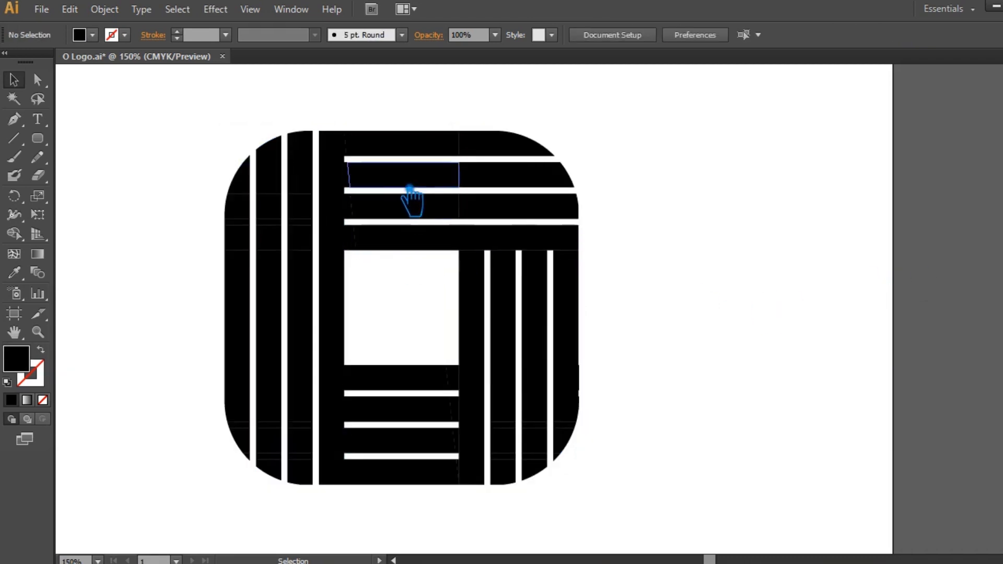
right_click(394, 182)
click(460, 275)
click(688, 244)
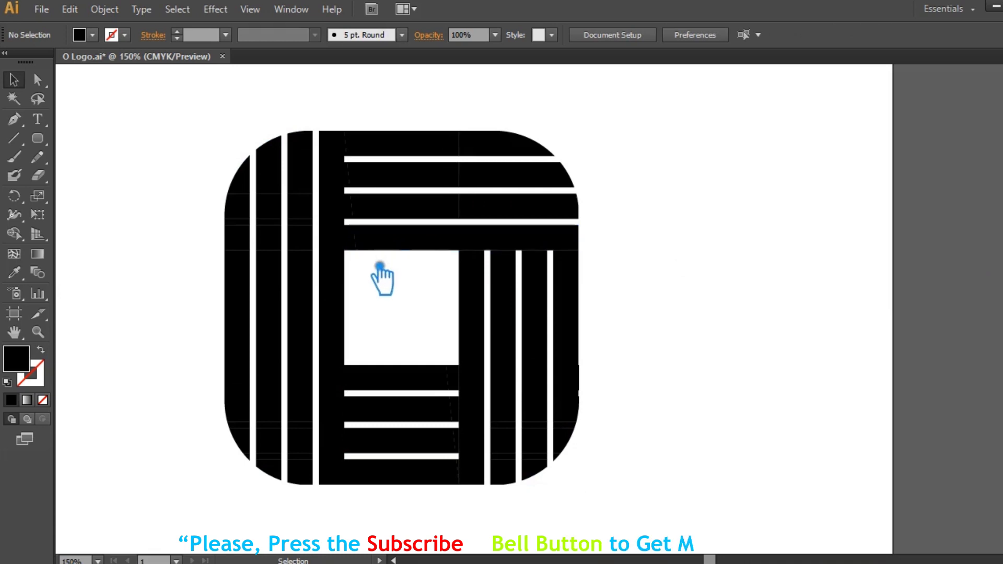
click(464, 244)
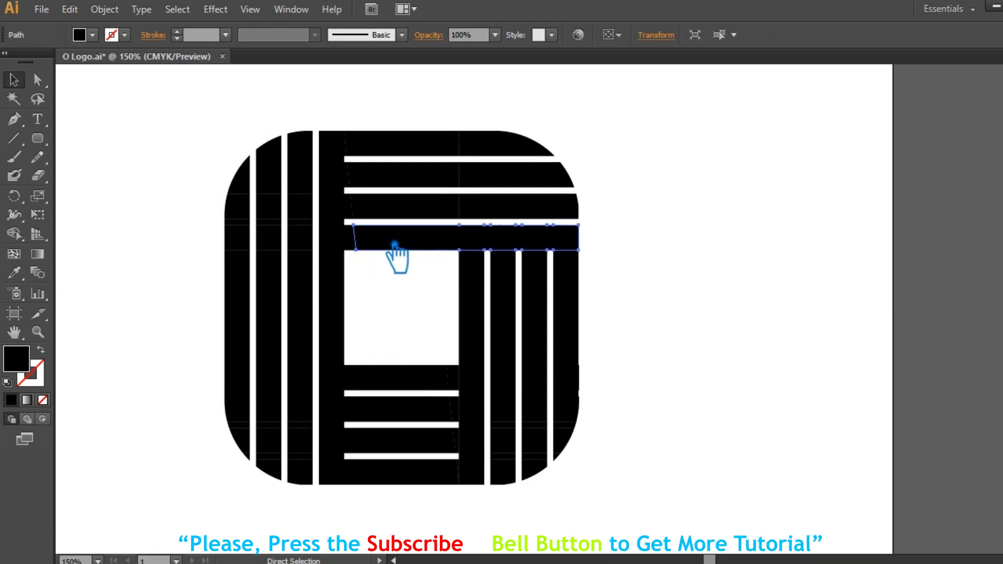
key(Delete)
click(406, 262)
key(Delete)
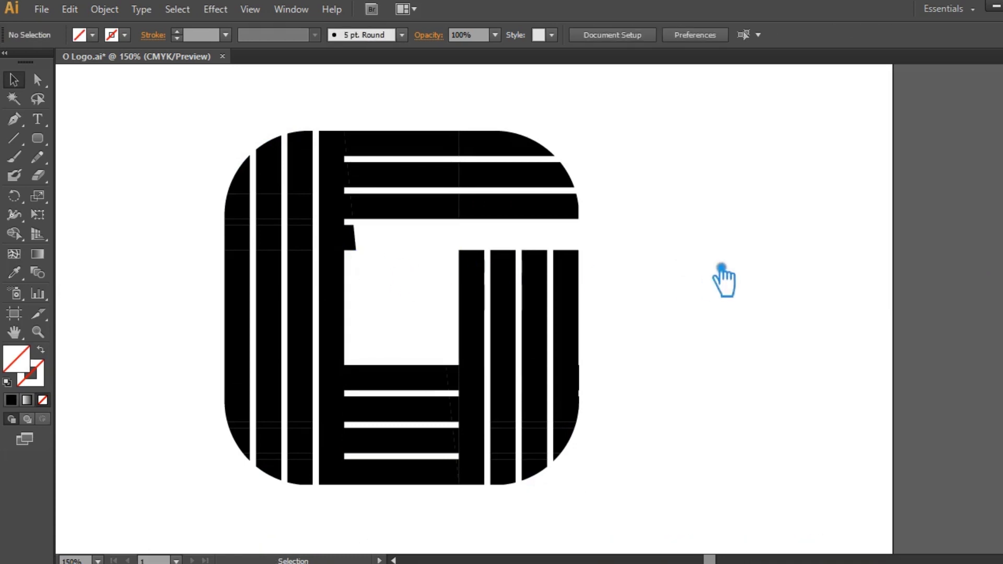
key(ctrl+z)
key(ctrl+z)
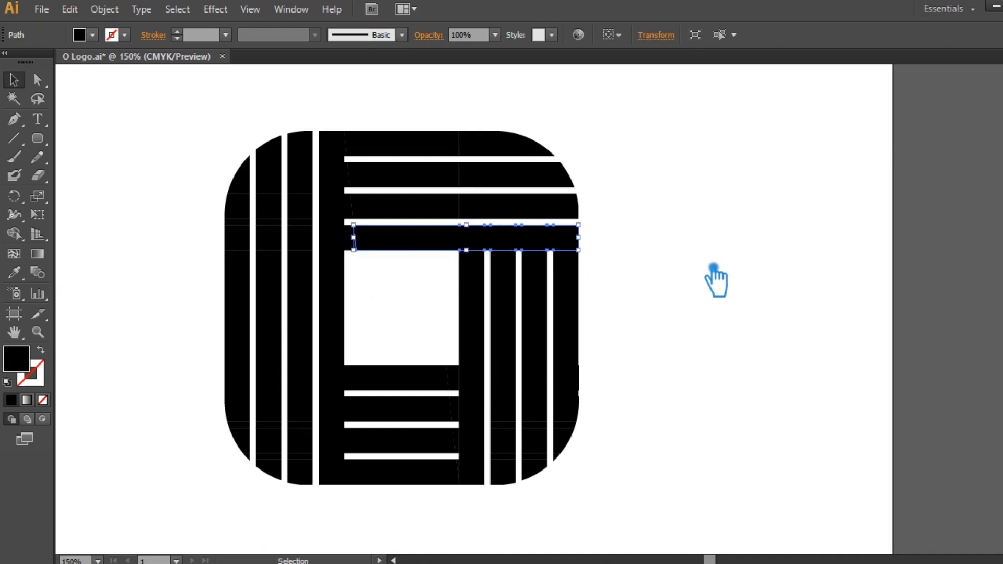
click(714, 267)
- Unite the pieces of each of the three upper horizontal bars into one shape per bar
drag(593, 151, 345, 134)
key(ctrl+shift+F9)
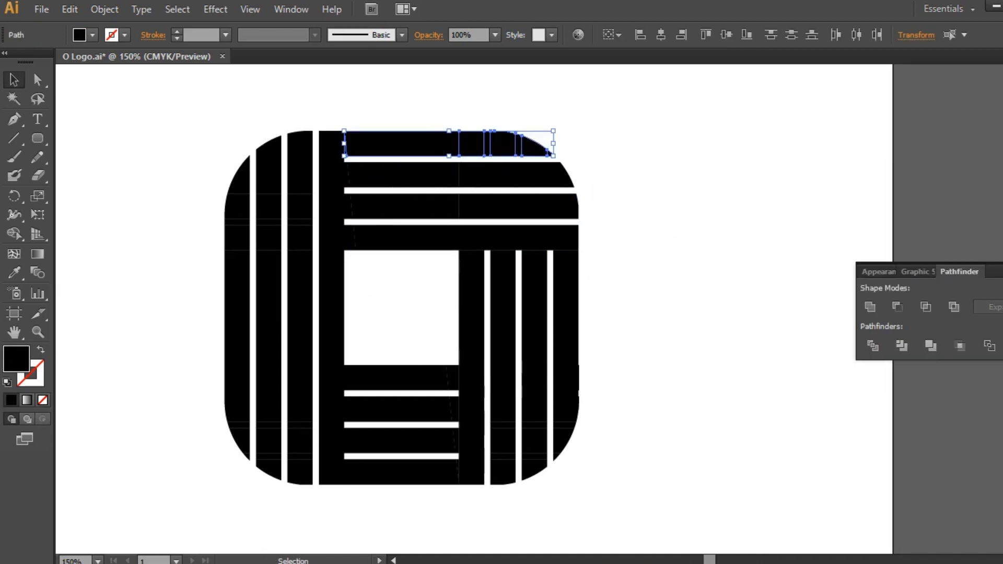
click(872, 309)
click(679, 209)
drag(595, 172, 379, 186)
click(872, 309)
drag(619, 208, 400, 208)
click(872, 308)
click(405, 256)
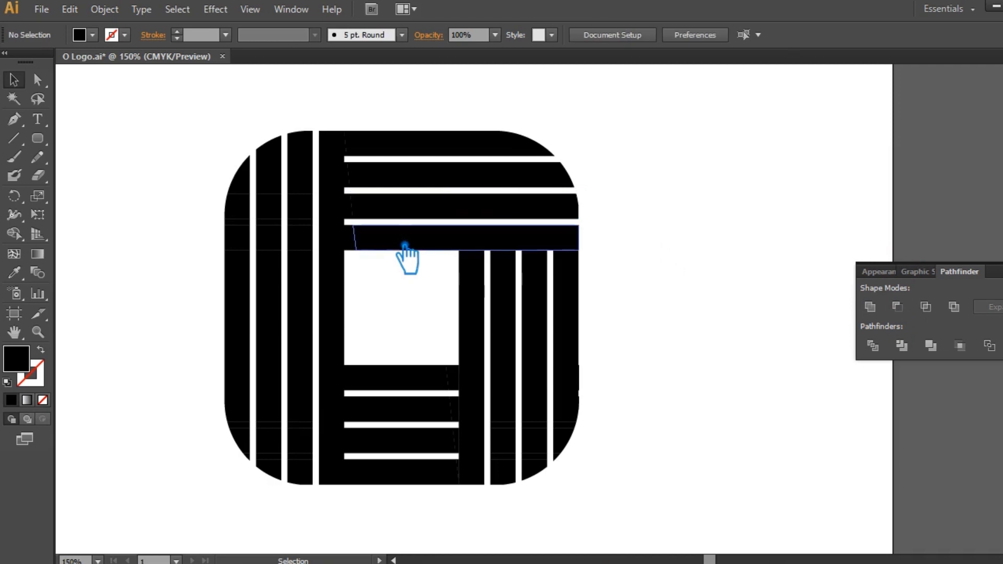
- Group the slanted sliver pieces at the left end of the upper horizontal bars
click(367, 245)
shift+click(358, 213)
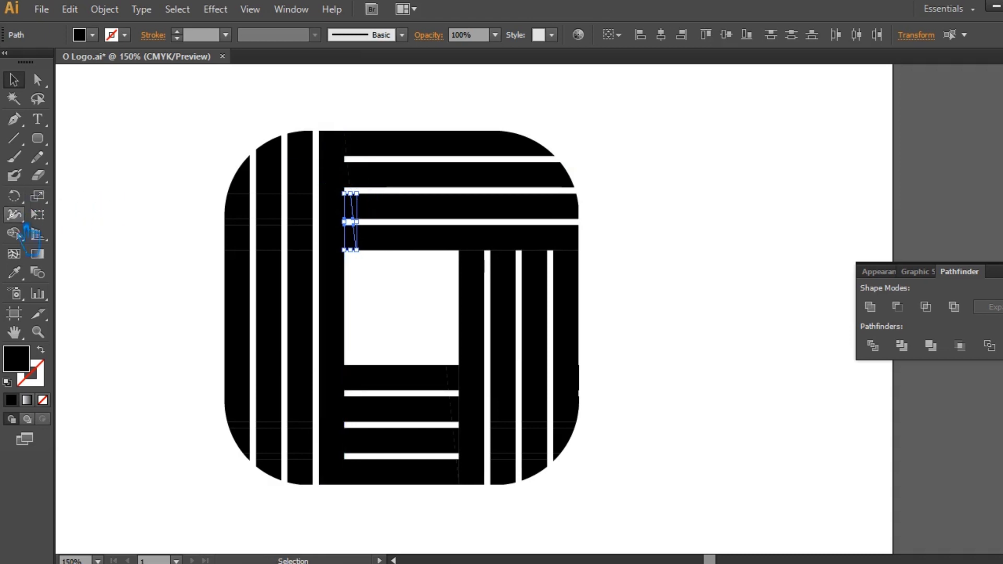
click(38, 333)
drag(310, 119, 370, 196)
key(v)
click(608, 427)
shift+click(592, 285)
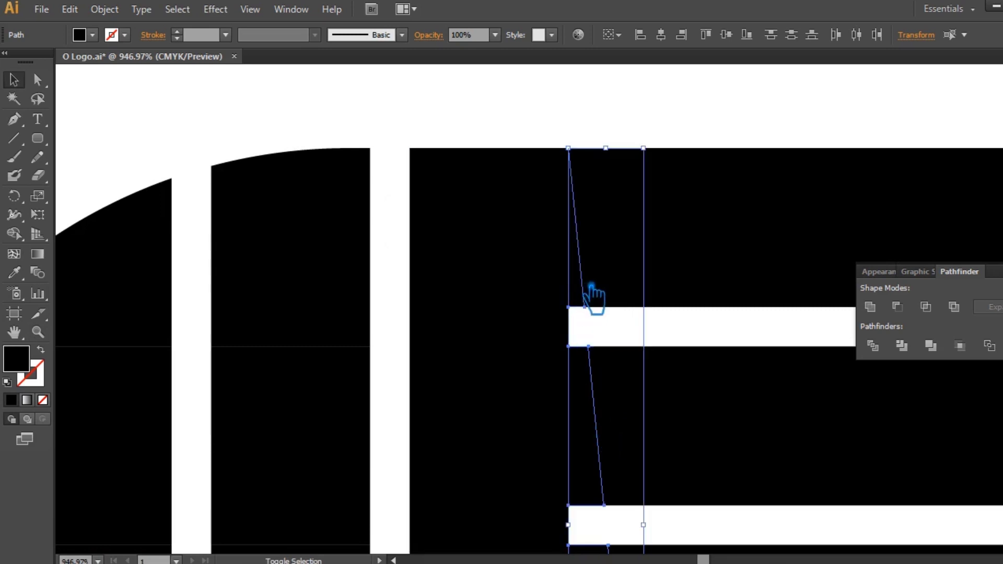
key(ctrl+g)
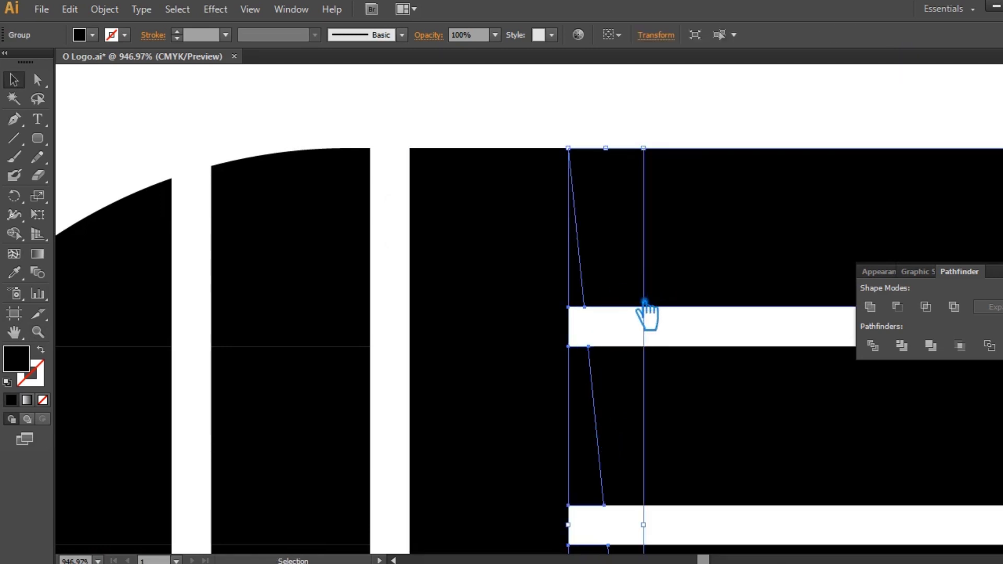
- Unite the pieces of each of the three outer vertical bars on the logo's right side into one shape per bar
alt+scroll(645, 312, down, 6)
drag(696, 362, 601, 214)
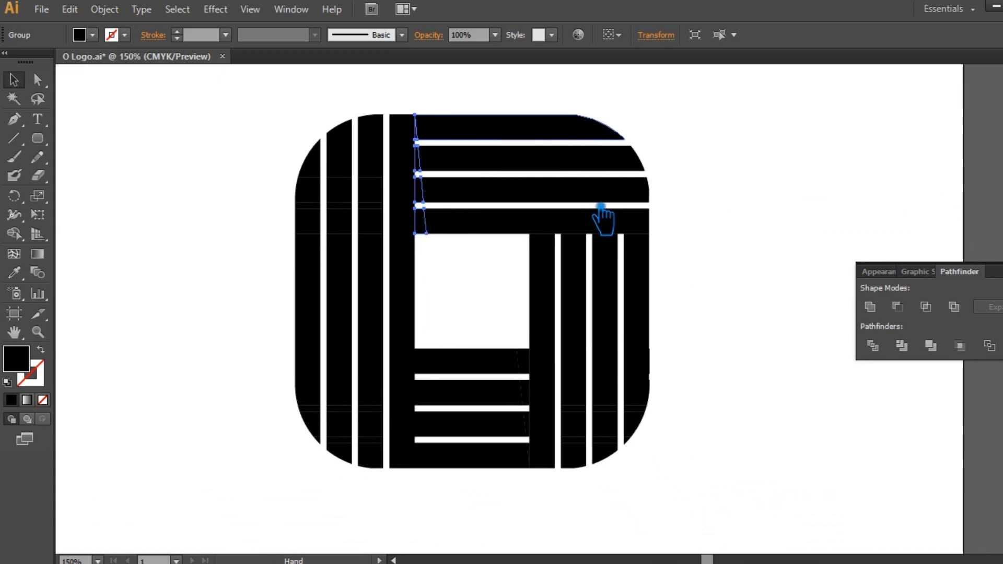
drag(656, 471, 627, 250)
click(889, 320)
click(611, 336)
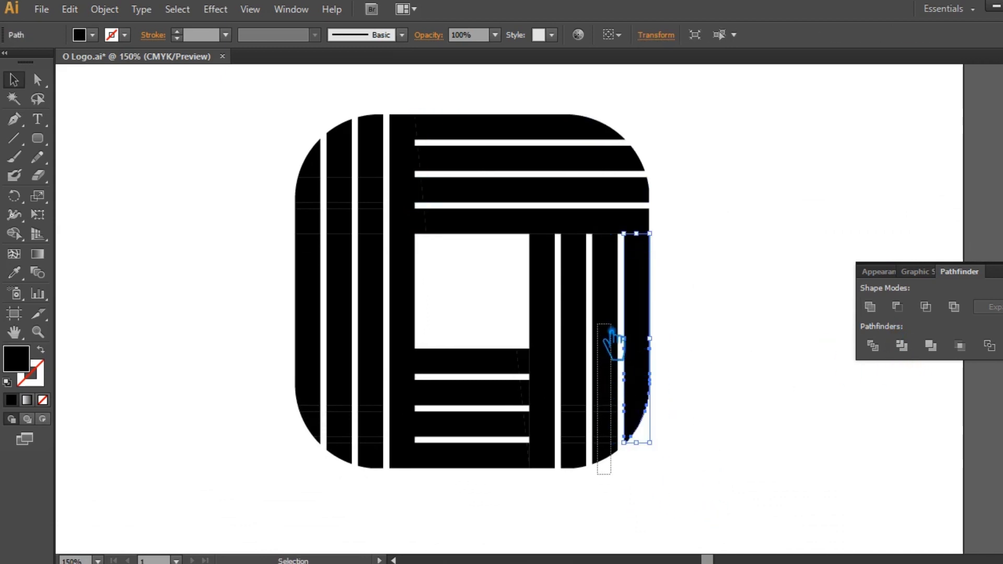
drag(588, 478, 579, 384)
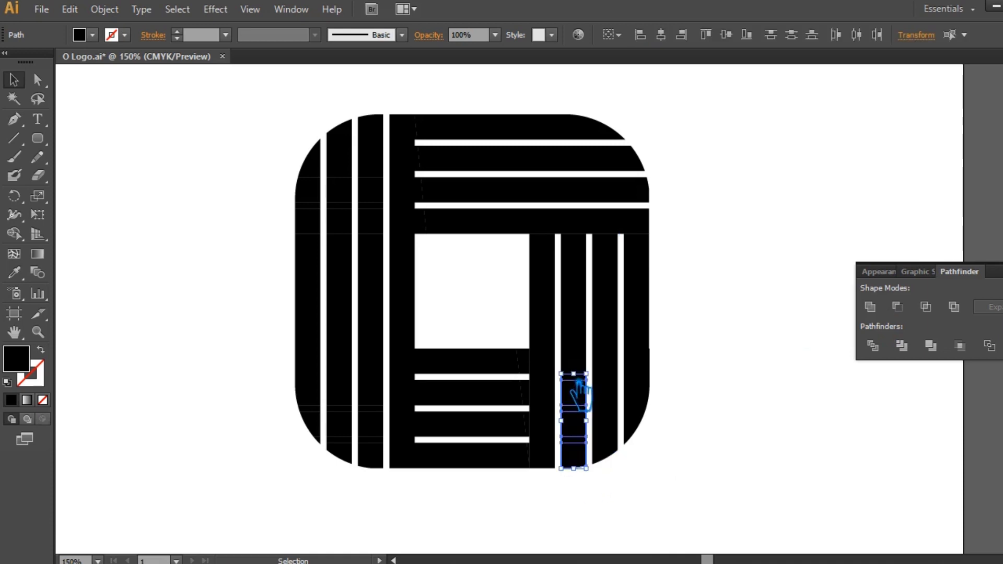
click(898, 307)
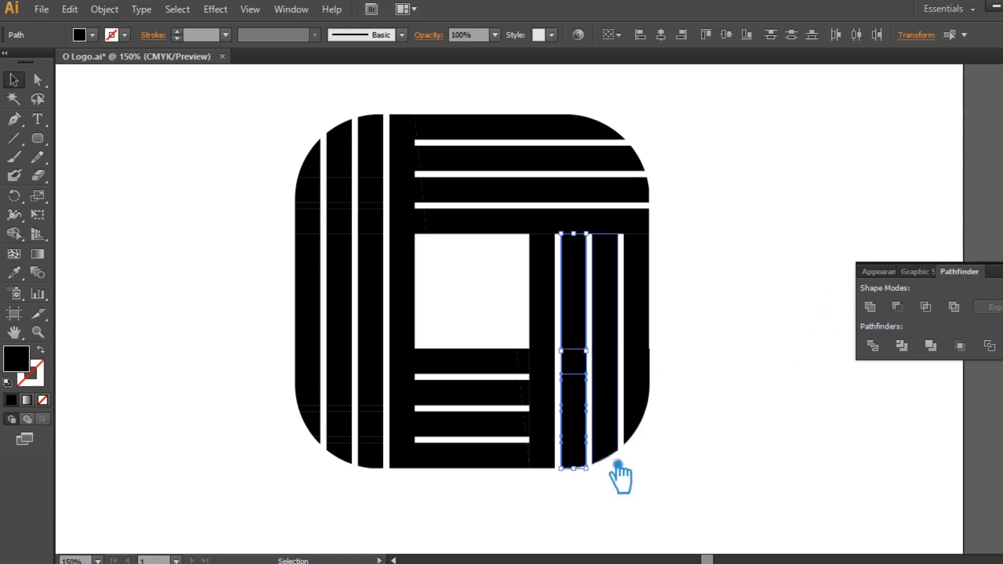
click(587, 477)
drag(586, 476, 581, 324)
click(870, 307)
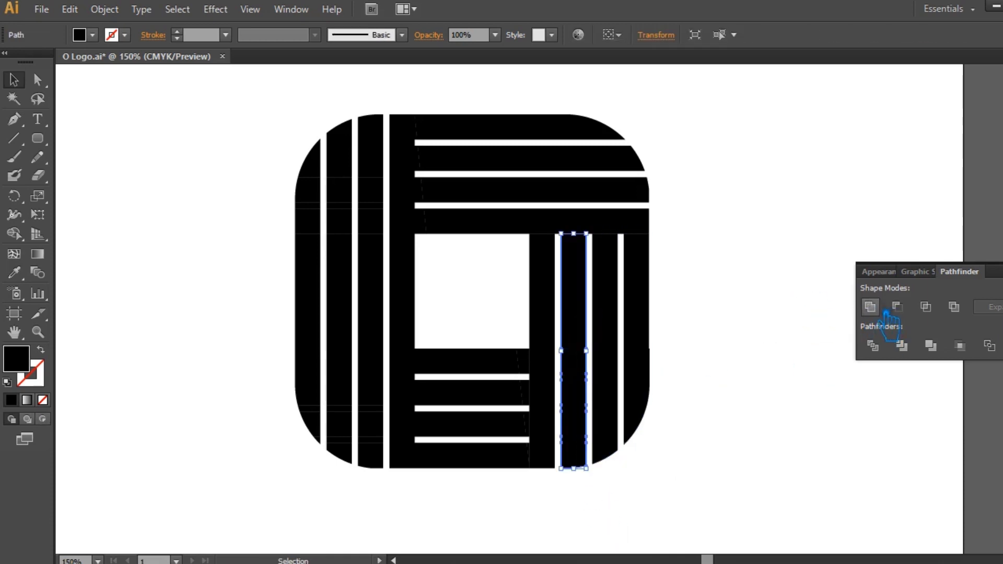
click(756, 300)
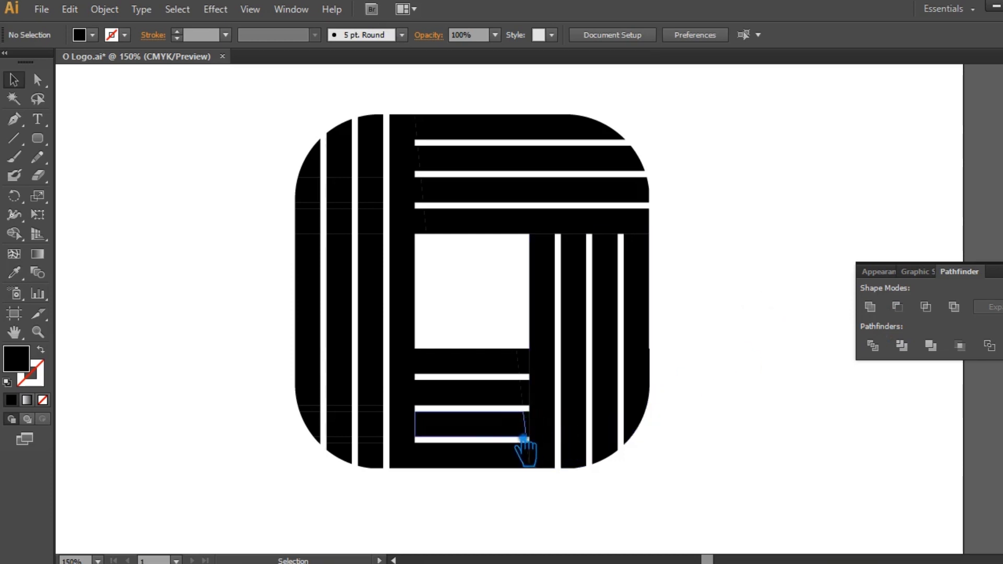
- Unite the pieces of each of the three outer vertical bars on the logo's left side into one shape per bar
drag(282, 112, 323, 420)
drag(339, 100, 364, 484)
drag(364, 95, 384, 486)
click(870, 307)
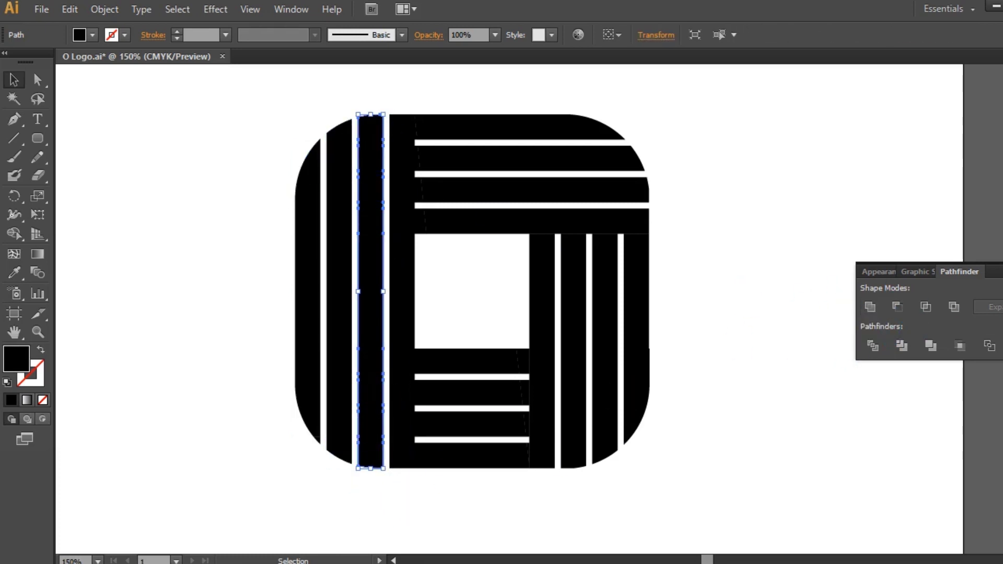
click(1002, 265)
click(842, 250)
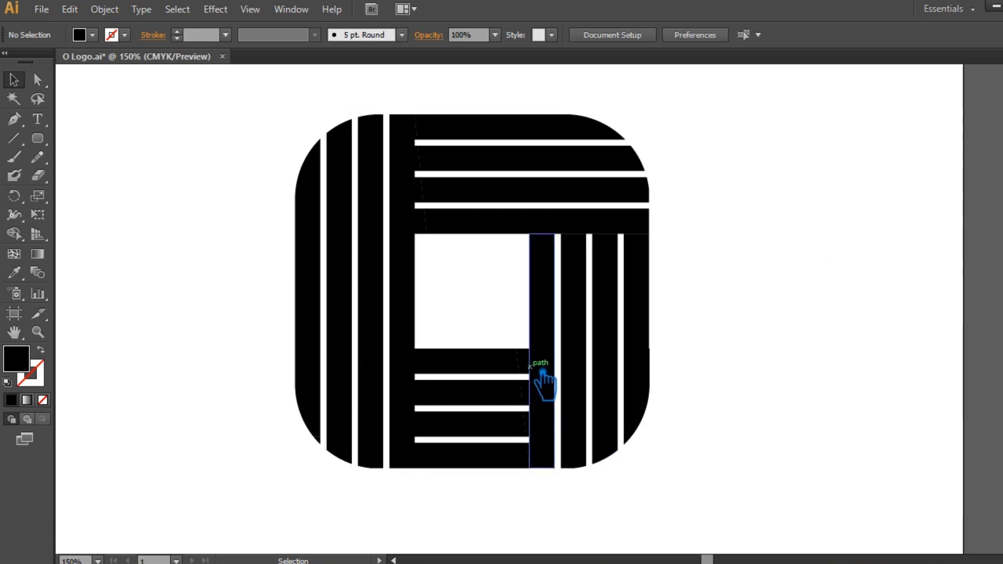
scroll(721, 477, down, 3)
shift+click(503, 275)
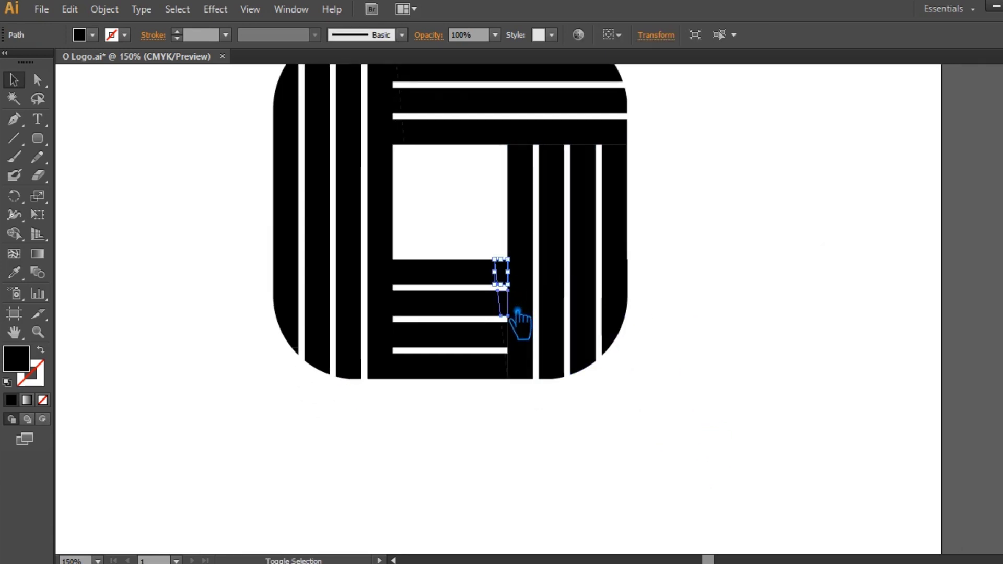
shift+click(504, 307)
shift+click(500, 334)
shift+click(515, 365)
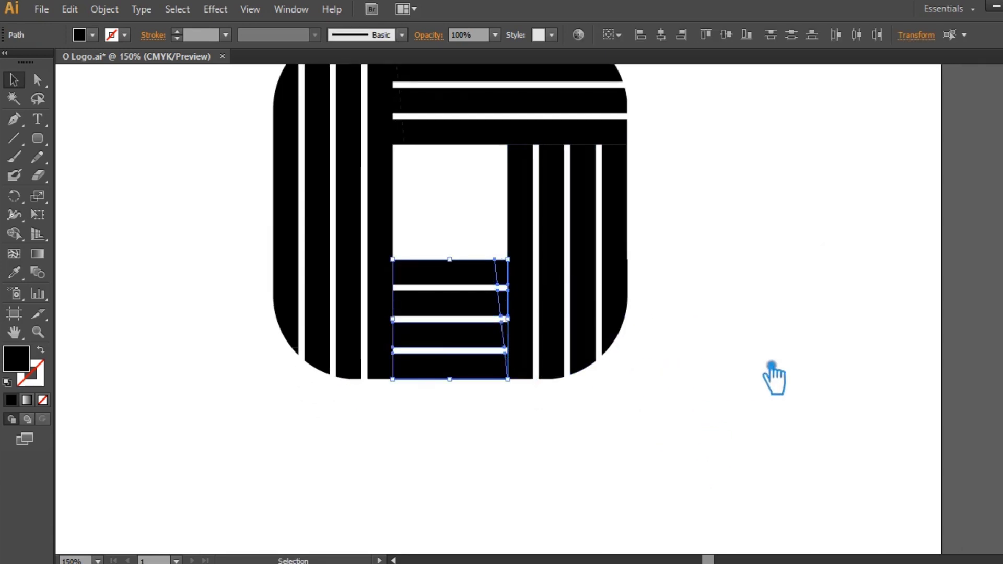
key(ctrl+plus)
key(ctrl+plus)
shift+click(447, 439)
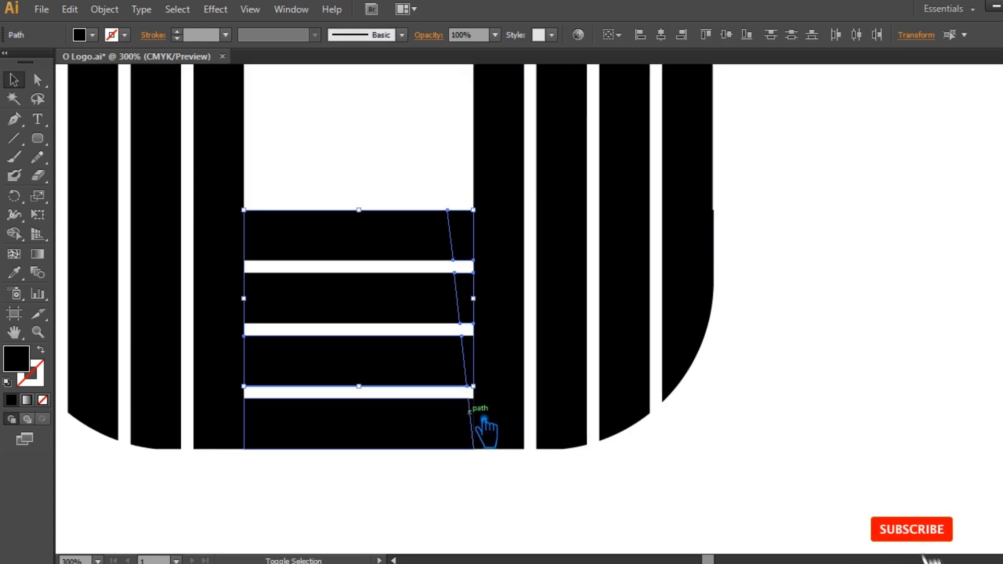
click(791, 378)
- Group the four slanted sliver pieces at the right end of the lower horizontal bars
click(469, 243)
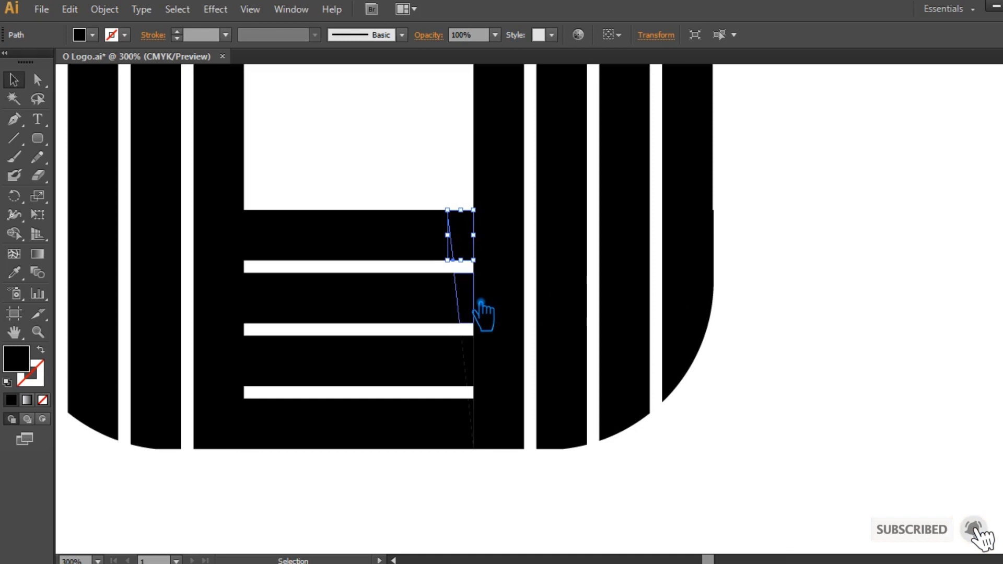
shift+click(470, 306)
shift+click(472, 361)
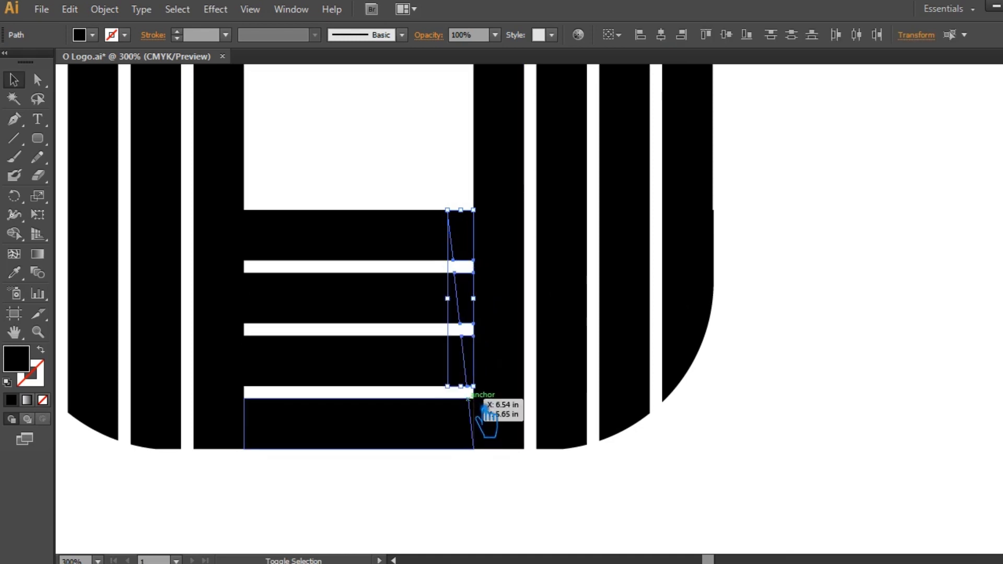
click(38, 333)
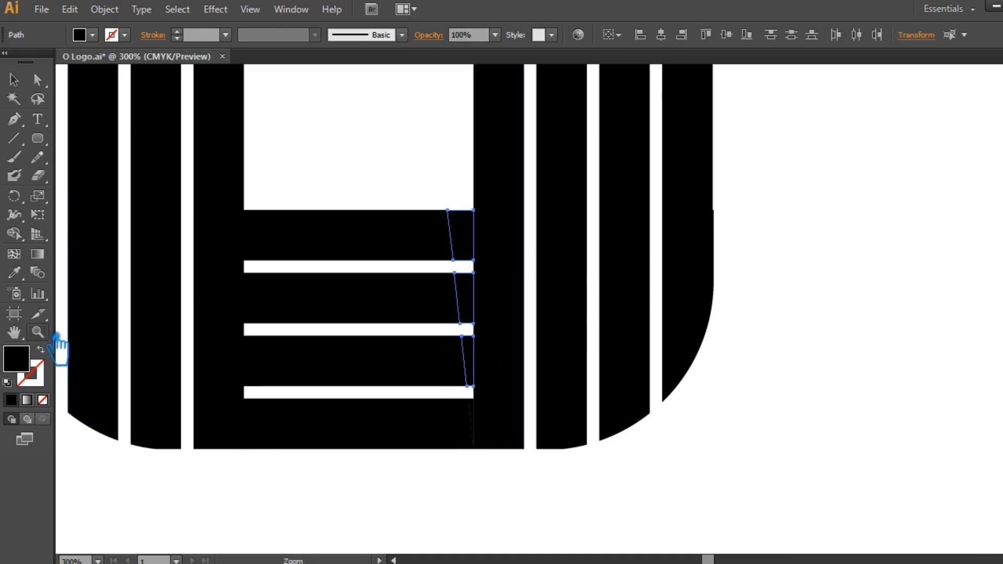
drag(502, 466, 457, 394)
key(v)
click(557, 276)
key(ctrl+minus)
key(ctrl+minus)
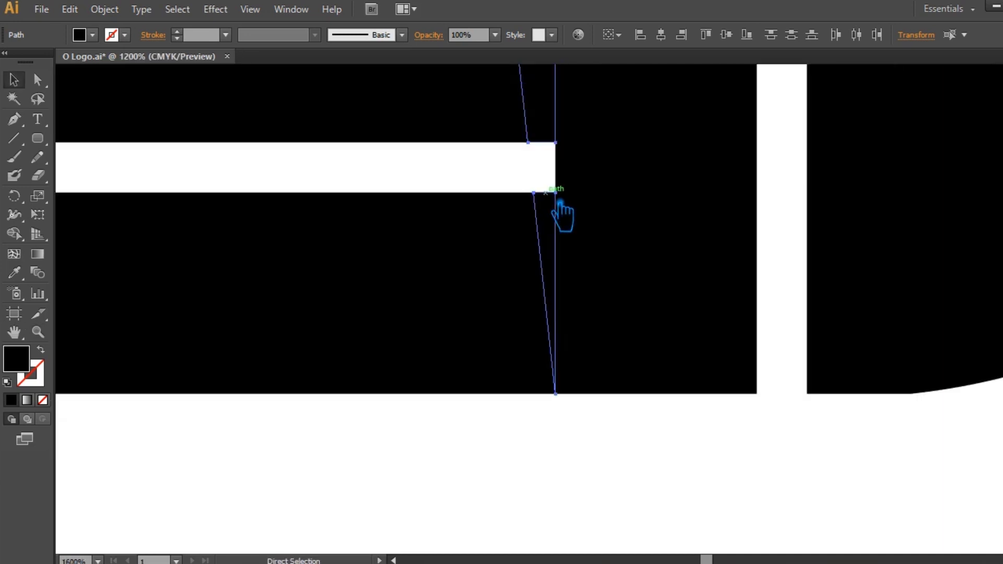
key(ctrl+minus)
key(ctrl+minus)
key(ctrl+minus)
key(ctrl+minus)
key(ctrl+minus)
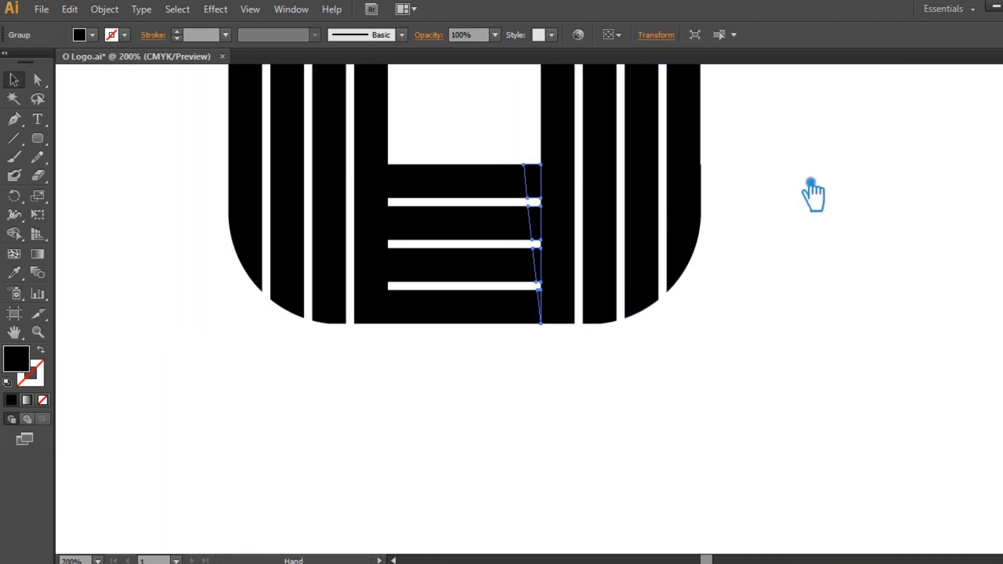
drag(813, 196, 784, 371)
click(784, 371)
- Group the four vertical bars on the logo's left side
key(ctrl+minus)
key(ctrl+minus)
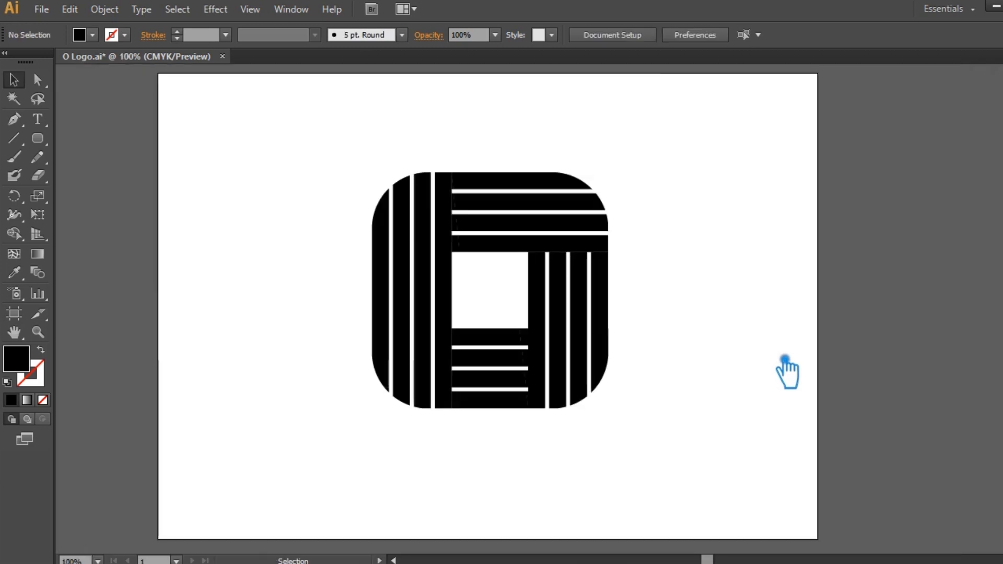
click(451, 277)
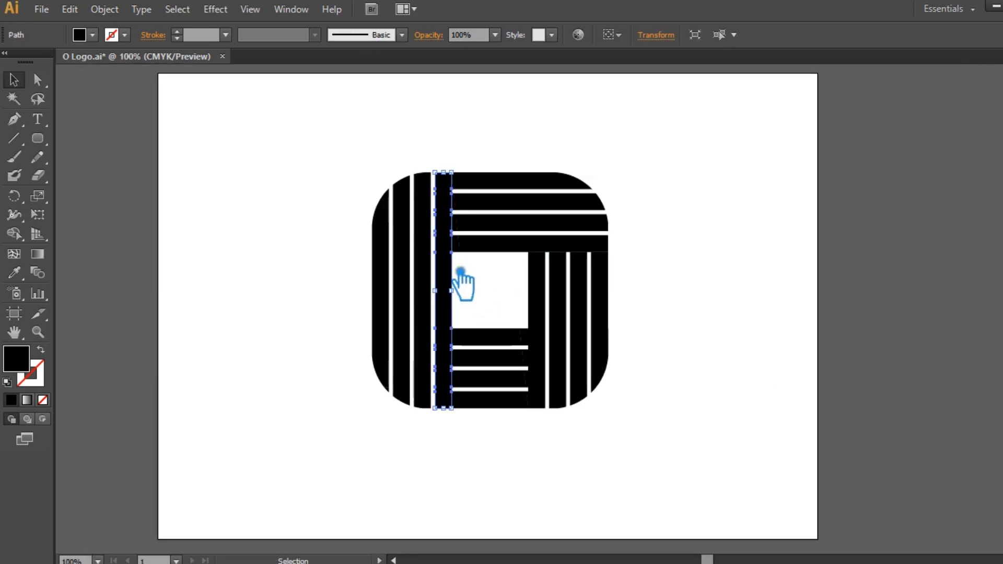
shift+click(425, 283)
shift+click(404, 282)
shift+click(384, 282)
key(ctrl+g)
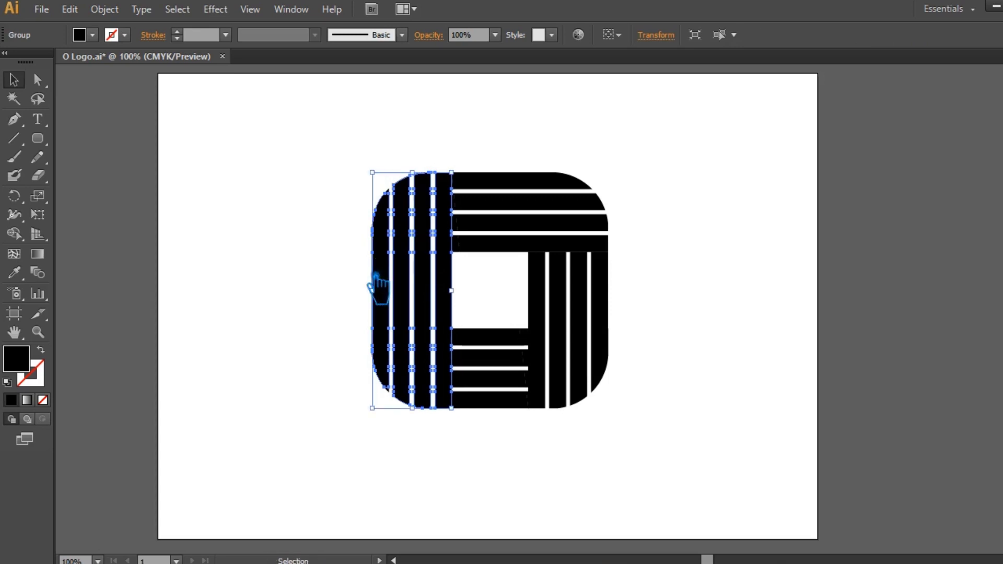
click(306, 285)
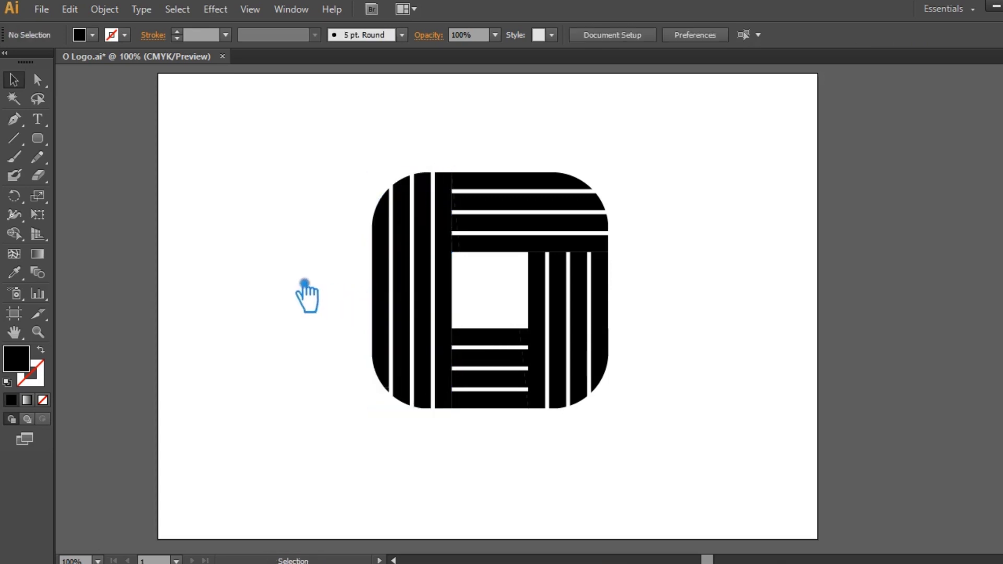
- Fill the group of left vertical bars with a medium green
click(434, 307)
double_click(16, 359)
drag(653, 264, 655, 272)
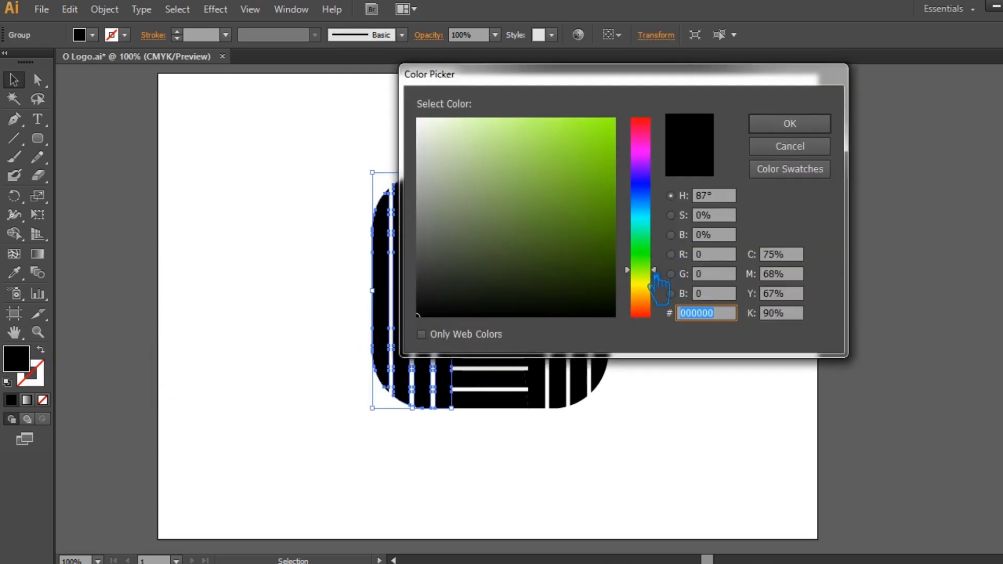
mouse_move(594, 209)
mouse_down()
mouse_move(590, 191)
mouse_move(589, 212)
mouse_up()
click(797, 126)
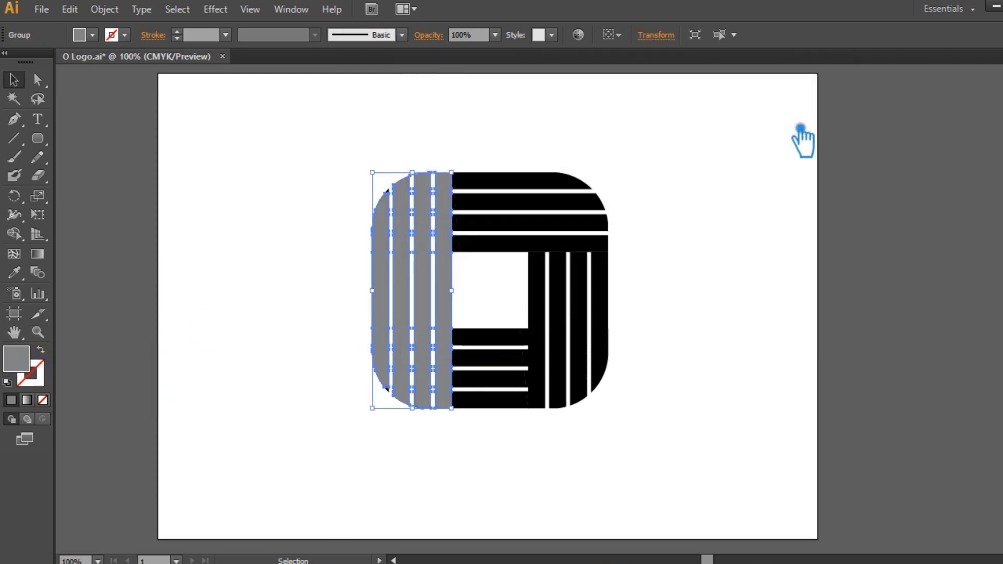
key(F6)
click(997, 65)
click(914, 107)
click(768, 206)
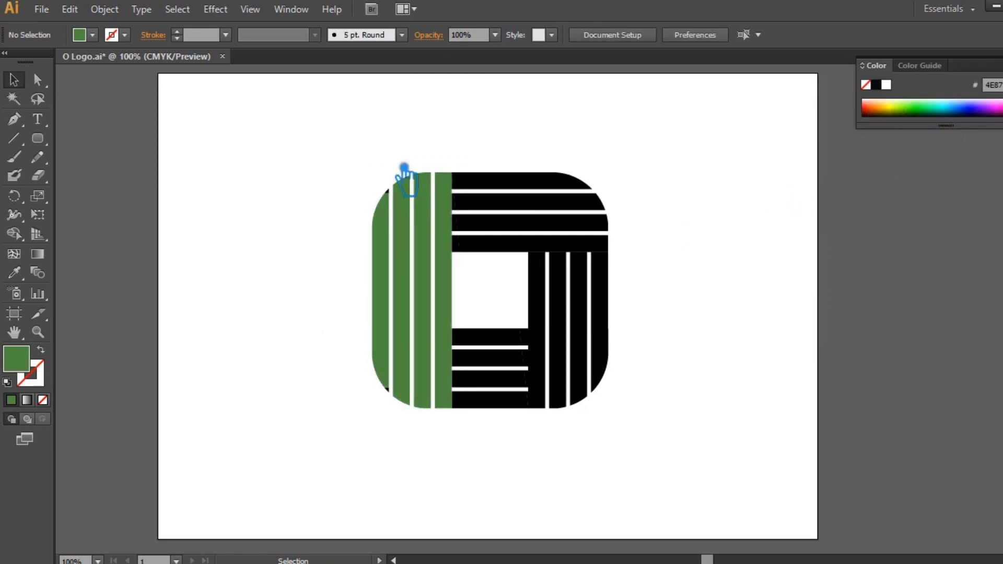
- Group the four upper horizontal bars and fill them with the green sampled from the left vertical bars
click(503, 249)
drag(541, 150, 662, 248)
key(a)
key(ctrl+g)
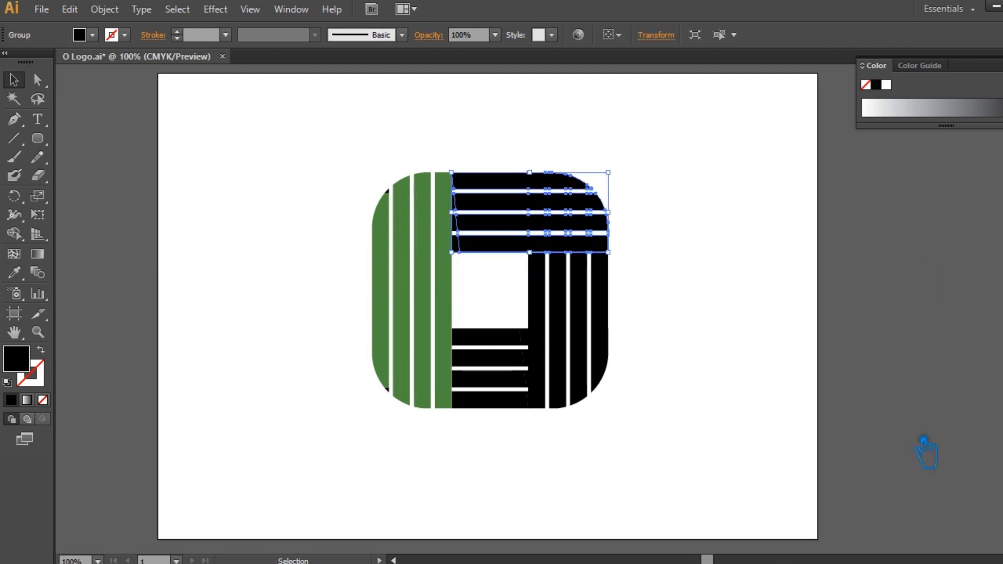
click(14, 272)
click(445, 279)
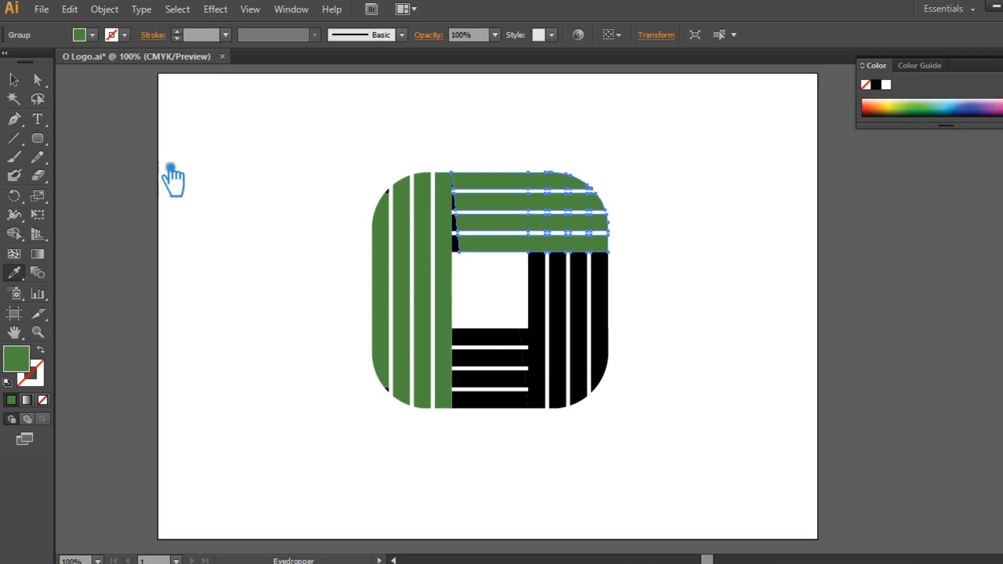
click(14, 79)
- Group the four vertical bars on the logo's right side and fill them with the green sampled from the finished bars
key(ctrl+shift+F9)
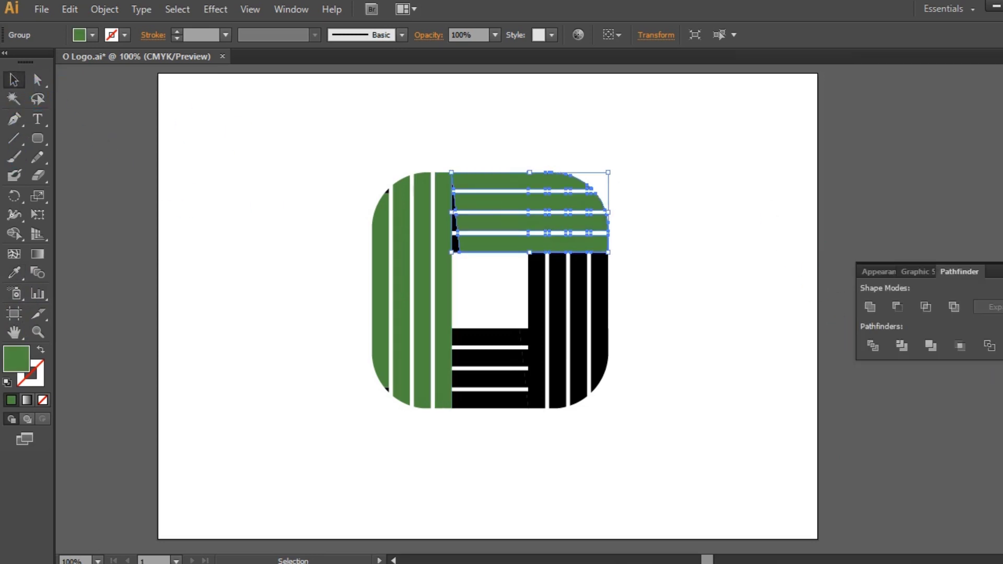
click(750, 320)
drag(645, 424, 551, 303)
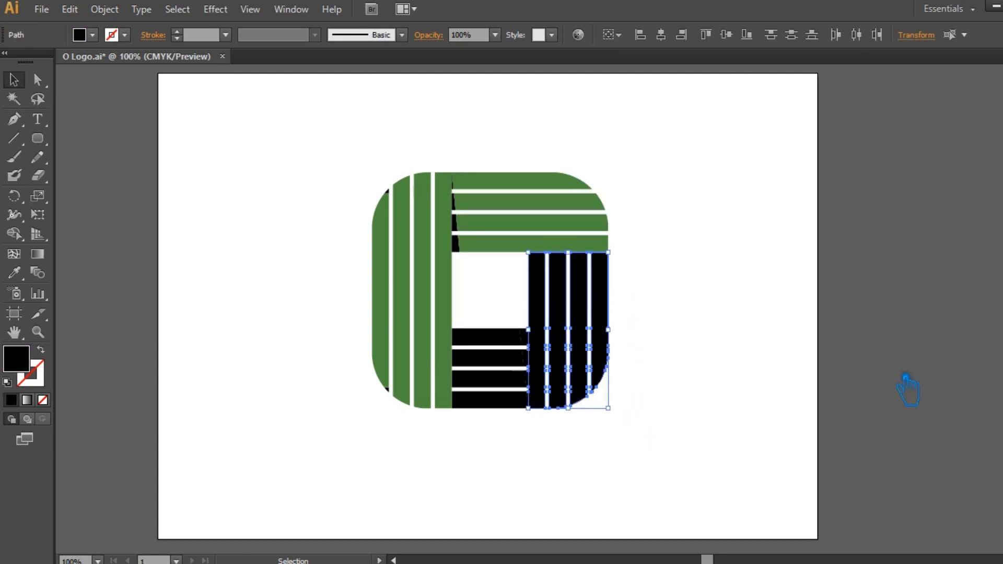
key(ctrl+shift+F9)
click(872, 345)
click(14, 272)
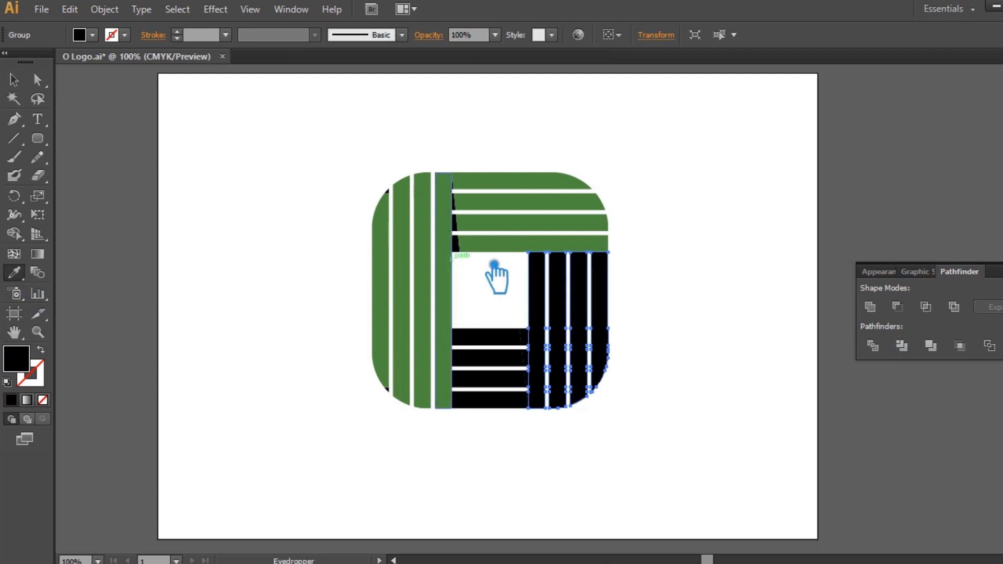
click(514, 252)
click(14, 80)
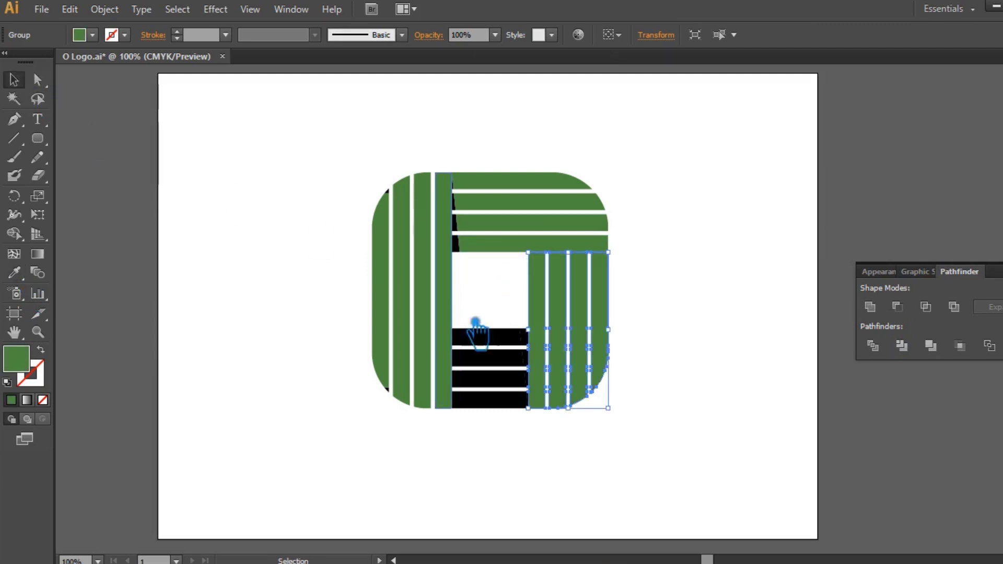
- Fill the group of lower horizontal bars with the green sampled from the right vertical bars
click(478, 330)
click(477, 315)
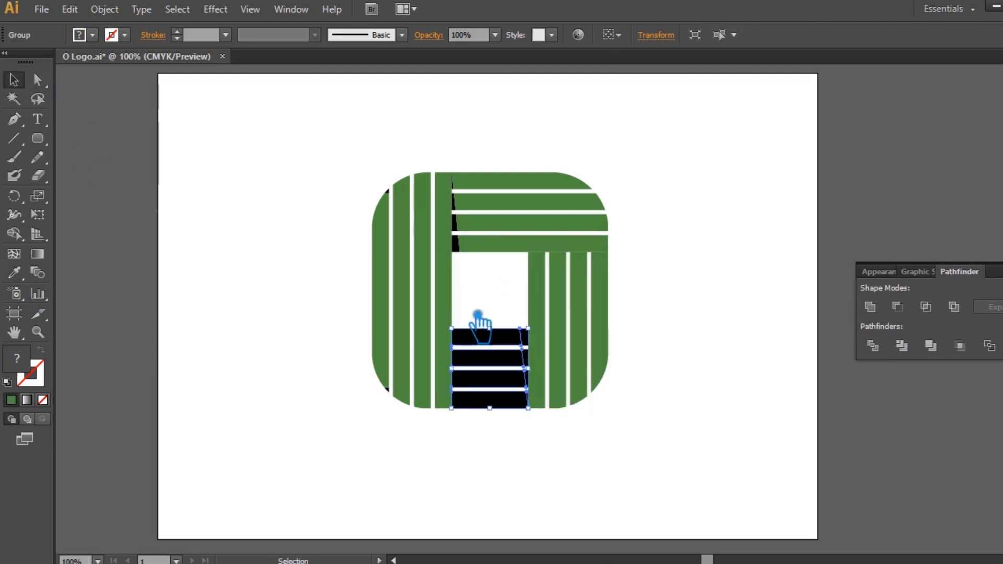
key(i)
click(573, 313)
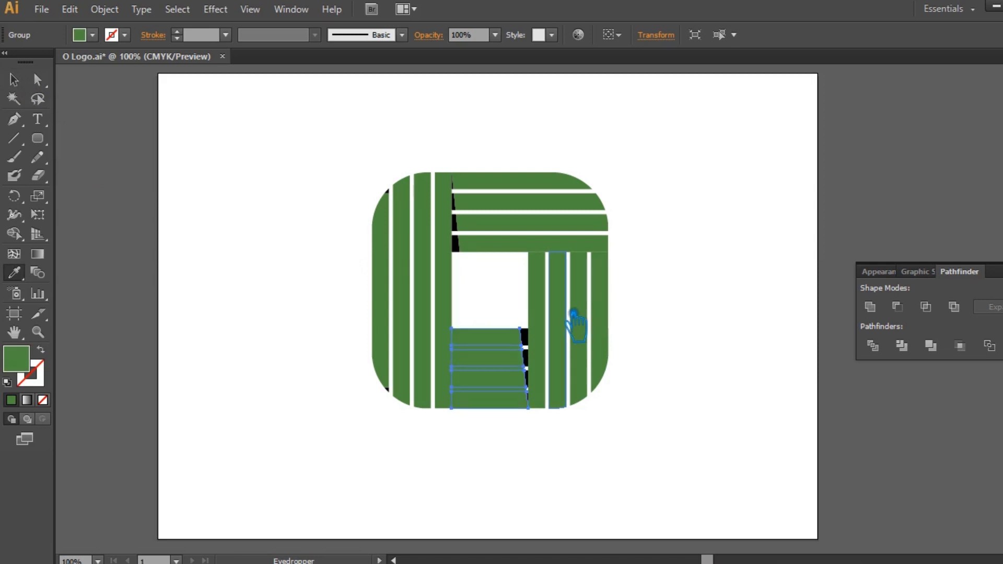
click(14, 81)
- Unite the left vertical bars with the small black pieces at their rounded outer corners
click(346, 134)
drag(349, 151, 403, 414)
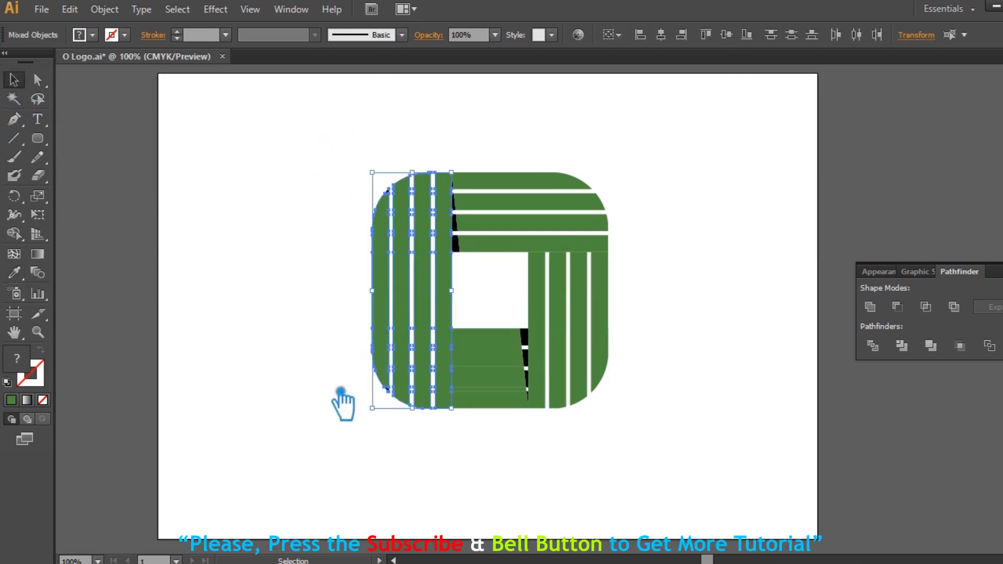
click(898, 339)
click(598, 250)
click(634, 311)
click(607, 321)
click(690, 320)
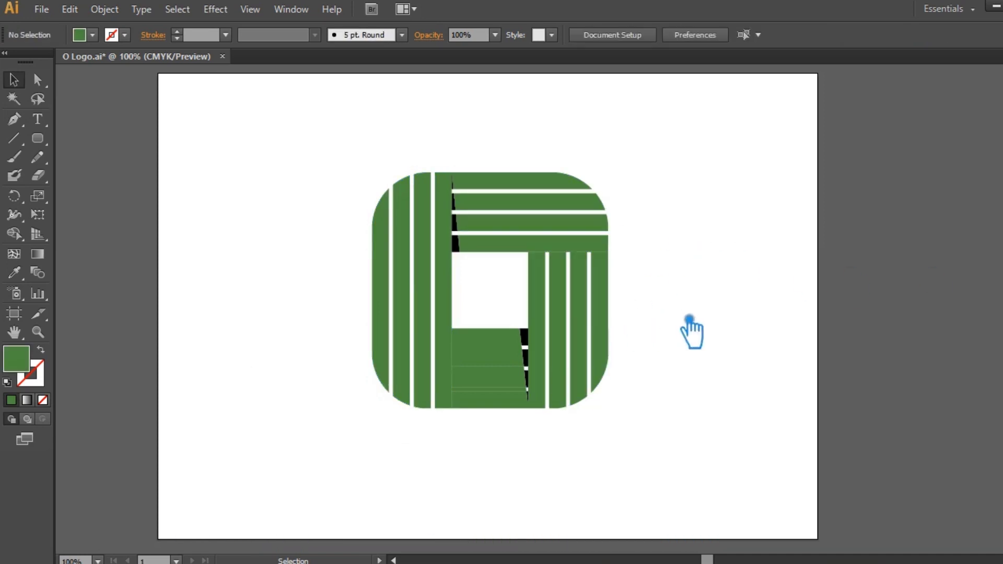
- Ungroup the lower horizontal bars and clear the green strips filling the gaps between them
click(497, 403)
right_click(495, 403)
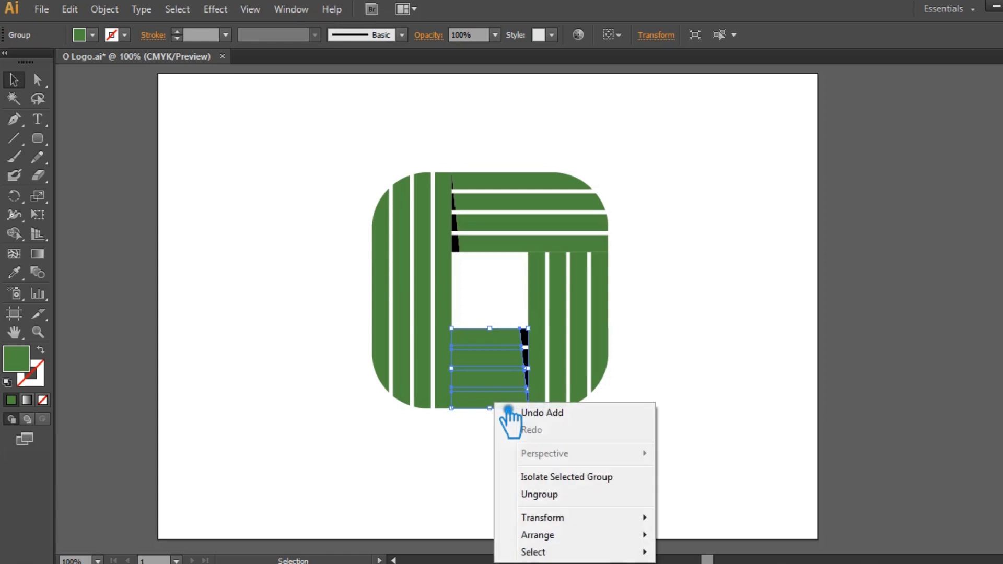
click(550, 495)
click(493, 418)
click(494, 406)
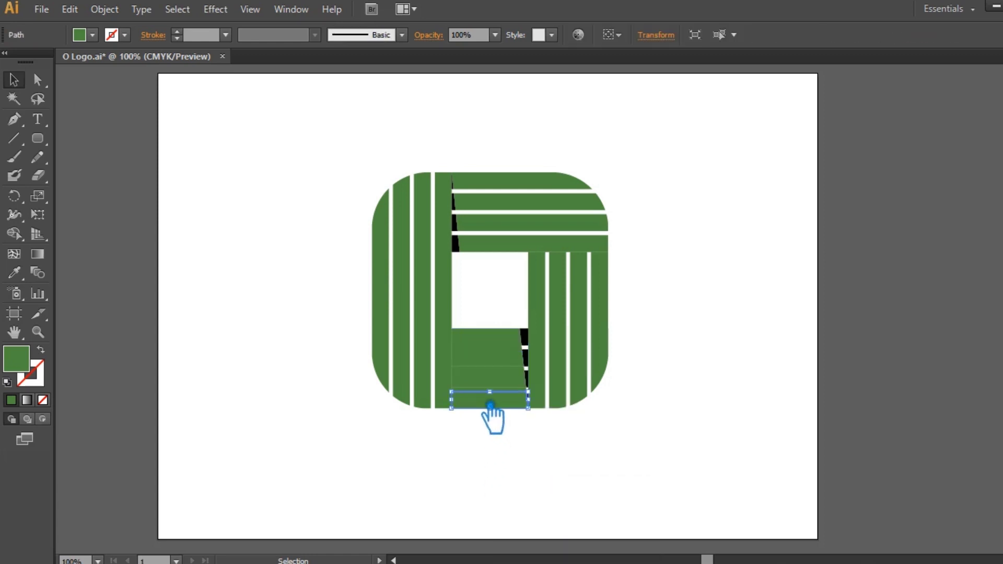
shift+click(495, 372)
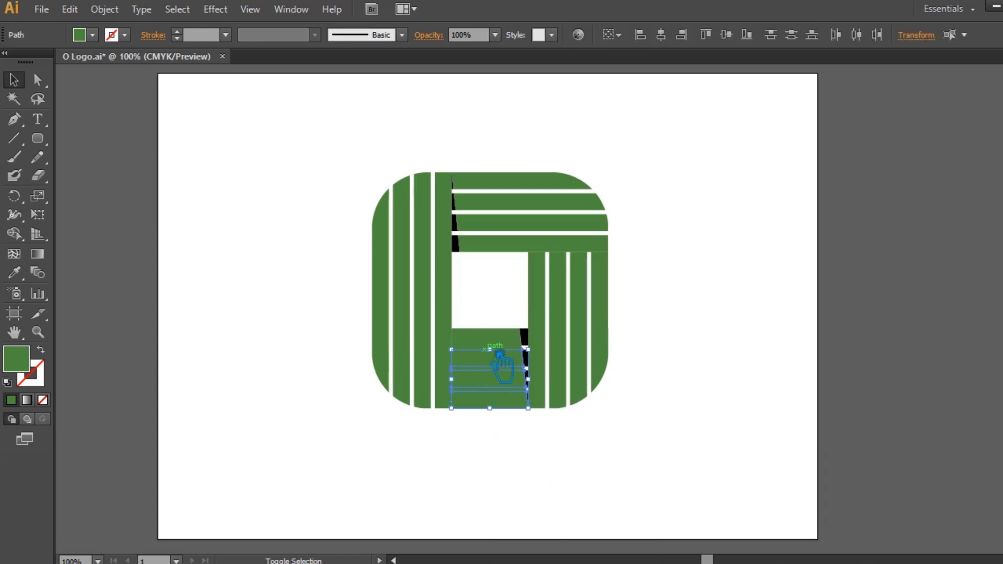
key(Delete)
key(ctrl+z)
key(Delete)
key(ctrl+z)
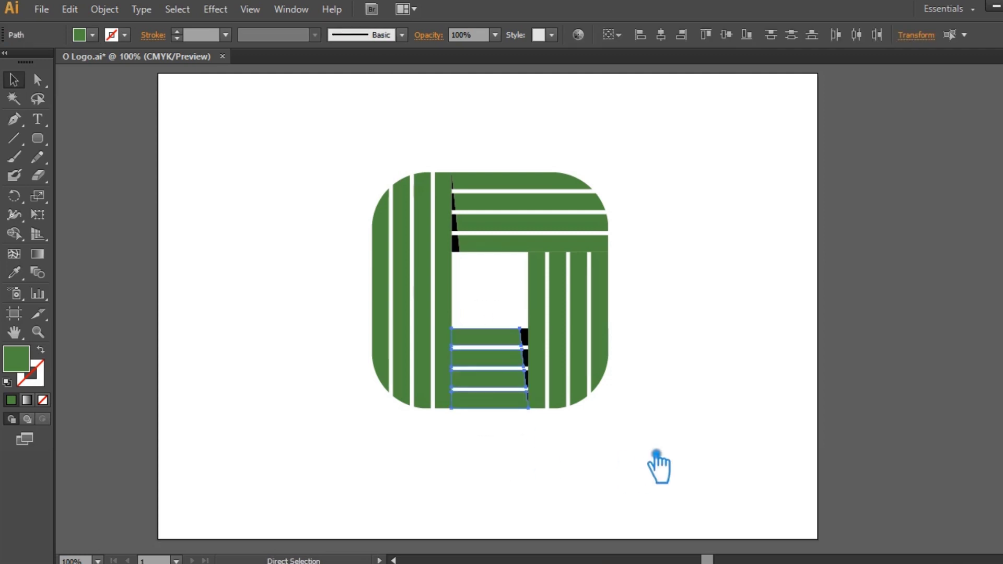
click(661, 450)
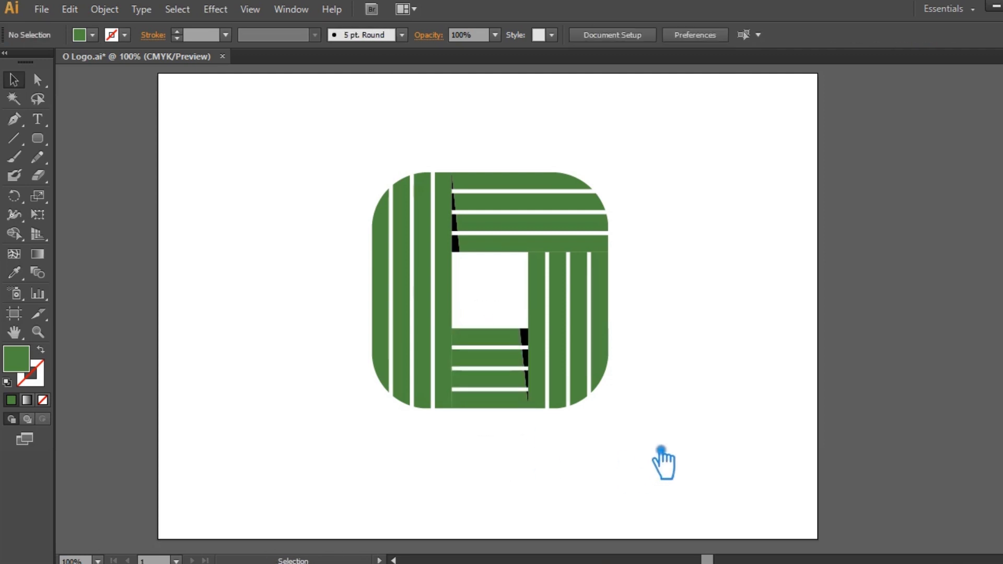
- Group the upper and lower sets of black slanted slivers together
click(457, 244)
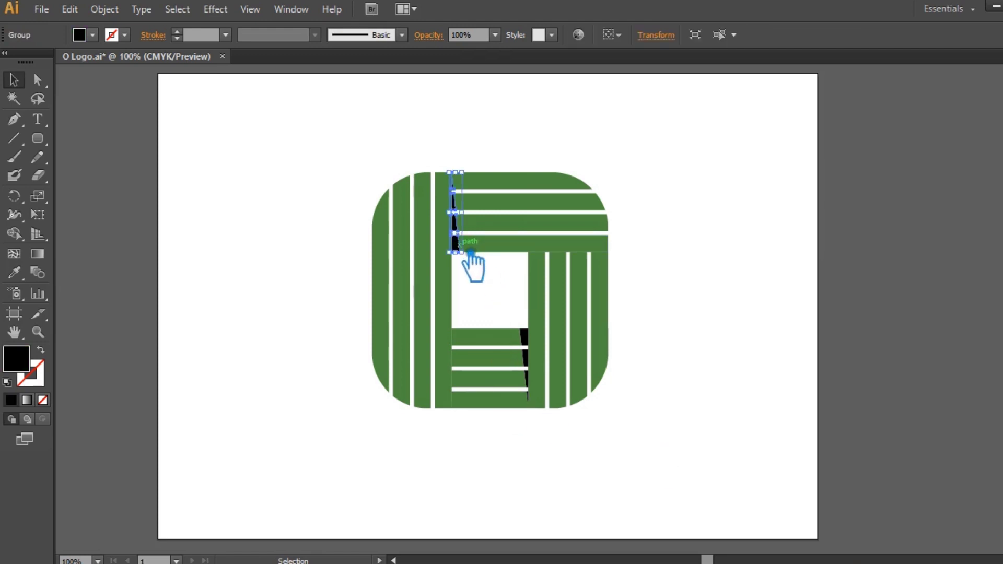
shift+click(540, 347)
click(731, 352)
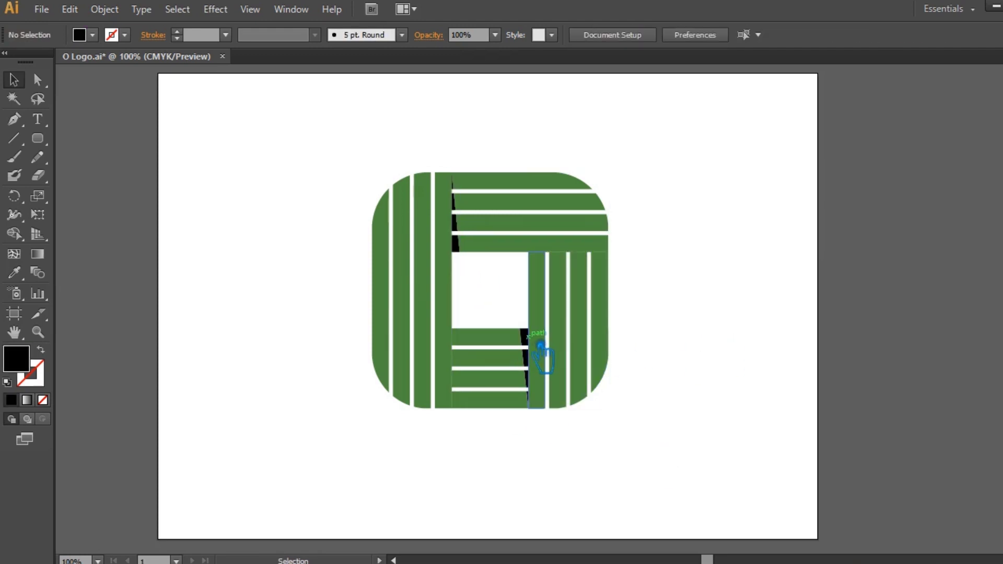
click(541, 347)
click(522, 299)
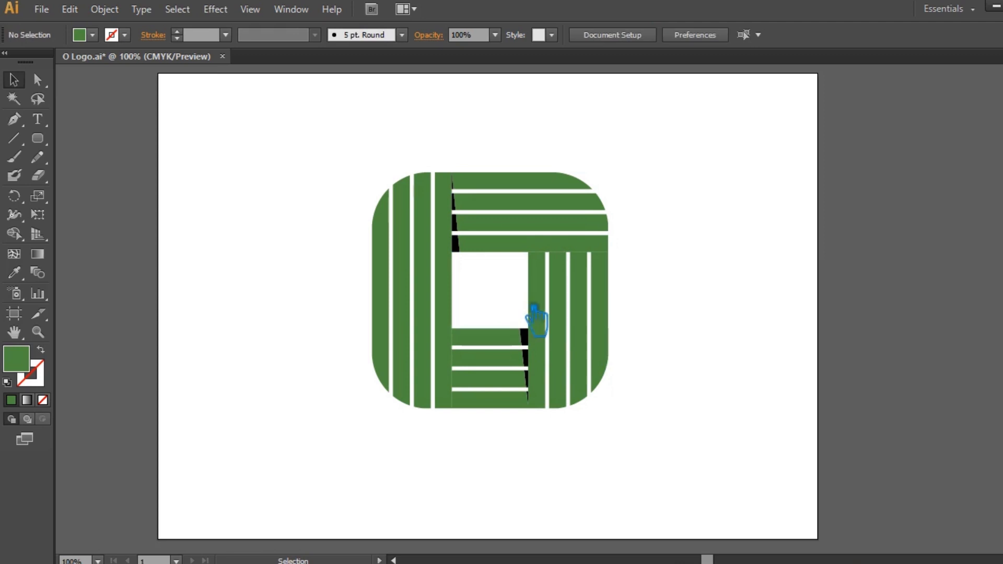
click(540, 342)
click(524, 335)
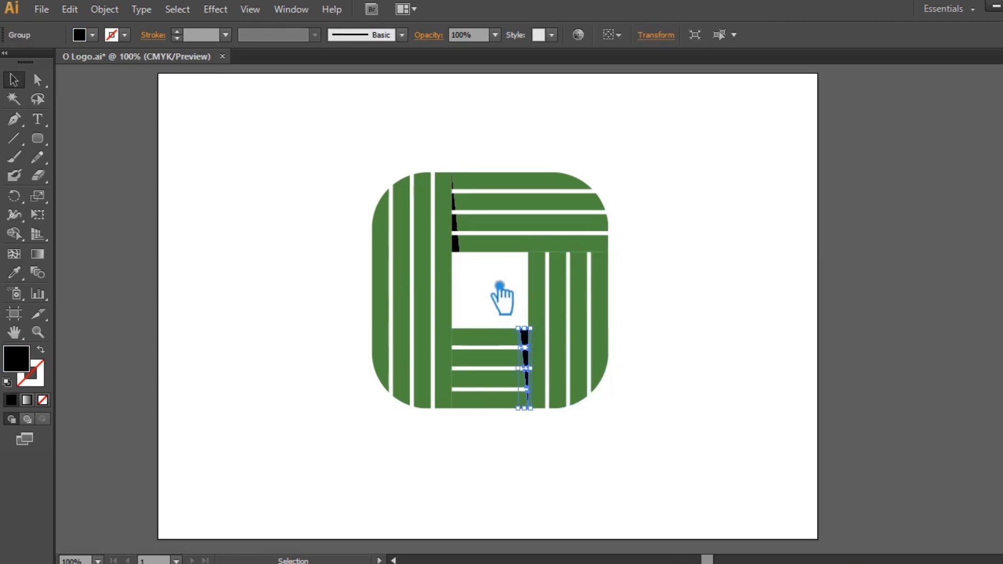
shift+click(472, 252)
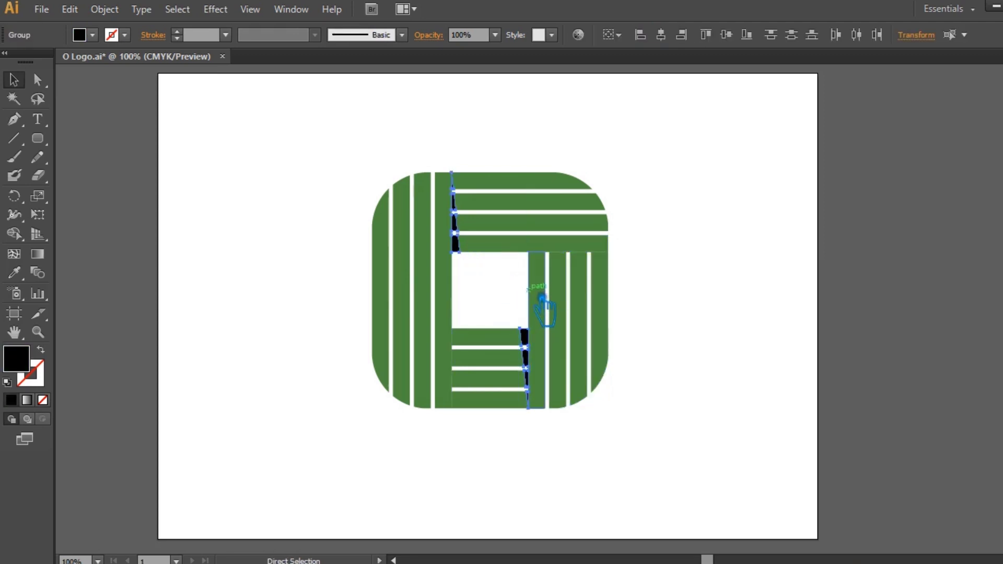
key(ctrl+g)
- Fill the sliver group with the green sampled from the bars, then darken that fill to a very dark, almost black green
click(15, 272)
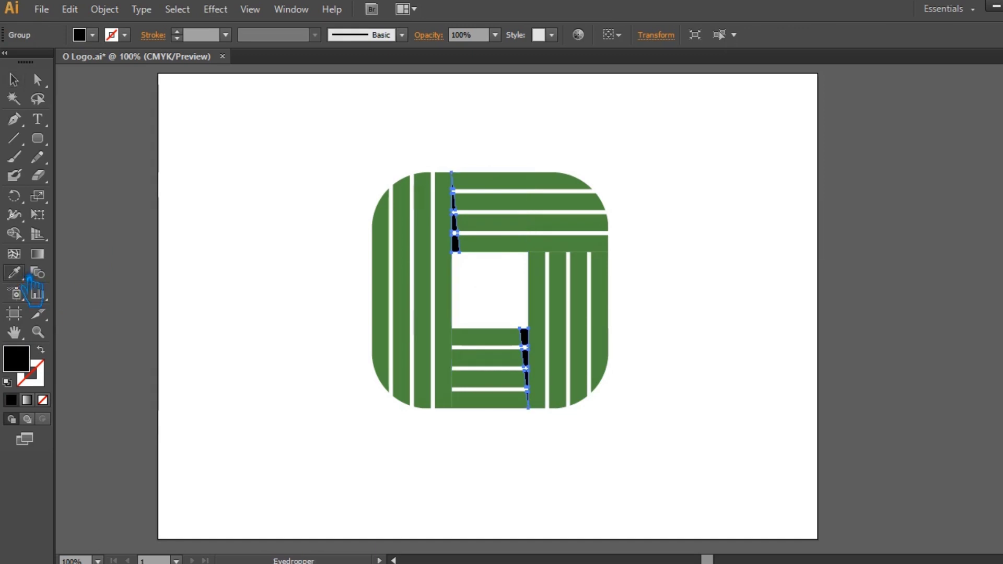
click(444, 309)
double_click(26, 369)
drag(587, 217, 630, 269)
click(790, 124)
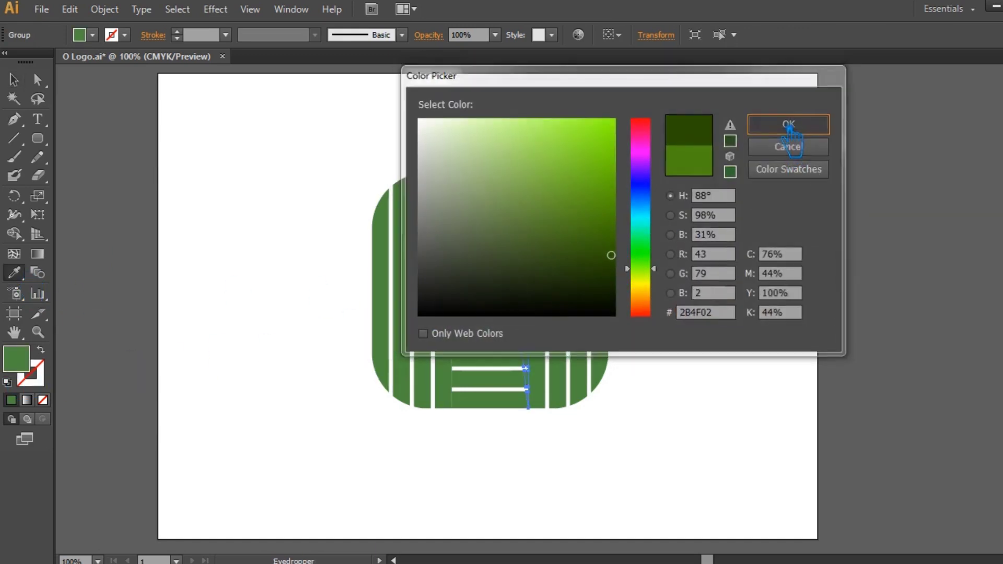
double_click(27, 367)
drag(610, 257, 641, 286)
click(797, 126)
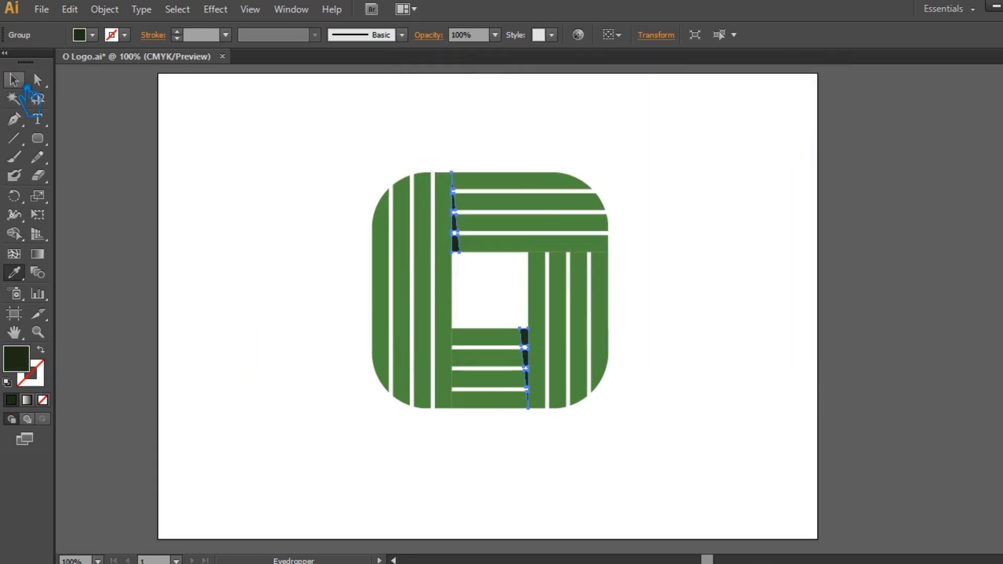
click(20, 83)
- Scale the whole logo down proportionally about its centre to a little over half its size
click(279, 135)
drag(633, 453, 359, 151)
click(312, 150)
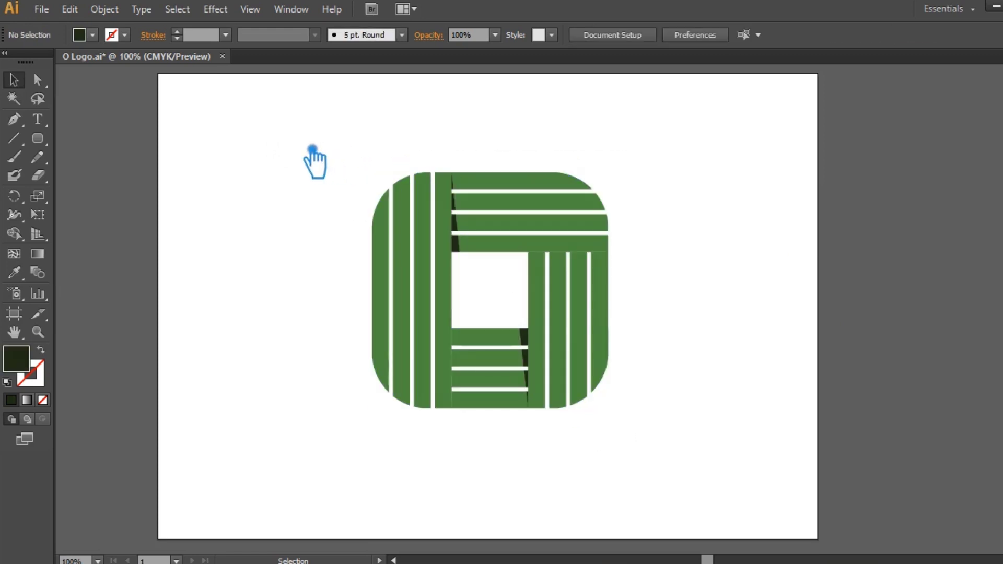
click(530, 225)
click(694, 417)
drag(664, 457, 365, 153)
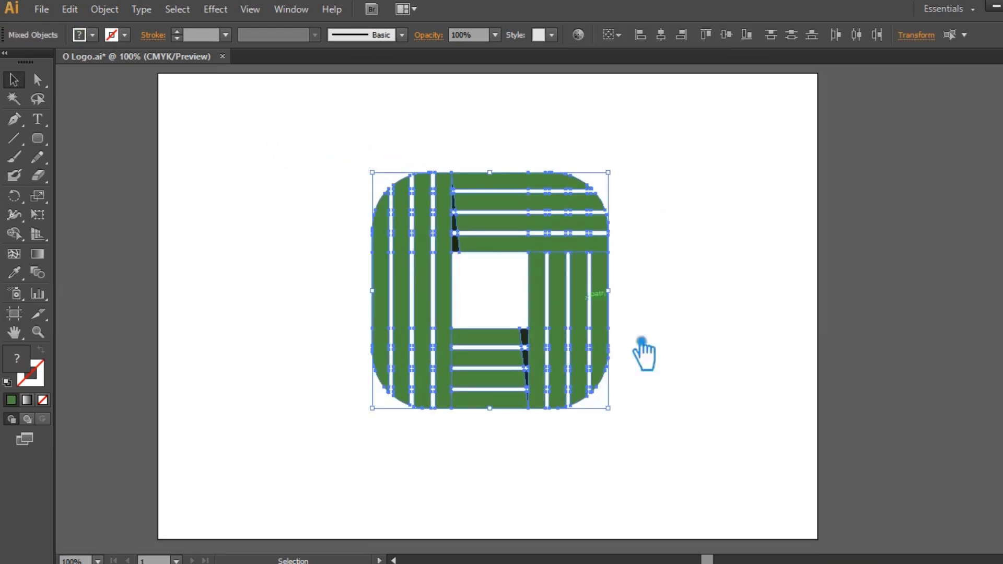
drag(608, 408, 550, 351)
- Group all the logo pieces and move the logo to the middle of the artboard's left half
click(656, 358)
click(532, 308)
drag(622, 394, 312, 175)
key(ctrl+g)
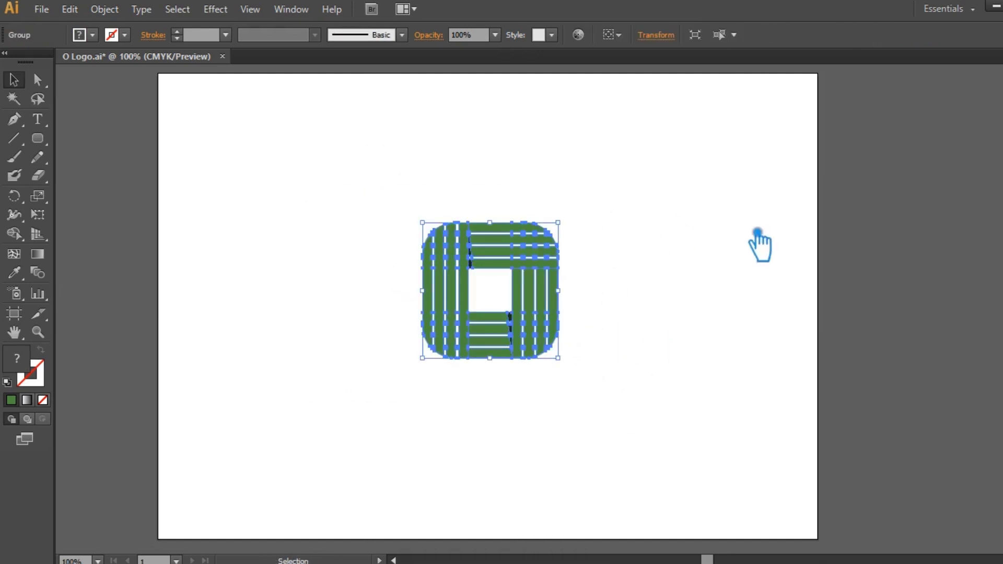
click(757, 231)
drag(534, 303, 314, 293)
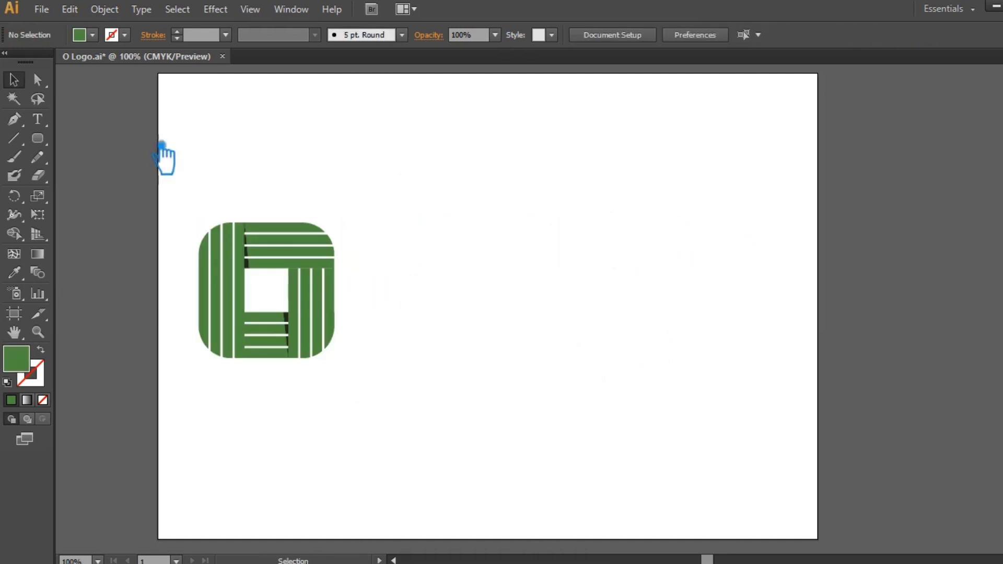
- Draw a green rectangle covering the entire right half of the artboard
drag(48, 148, 107, 136)
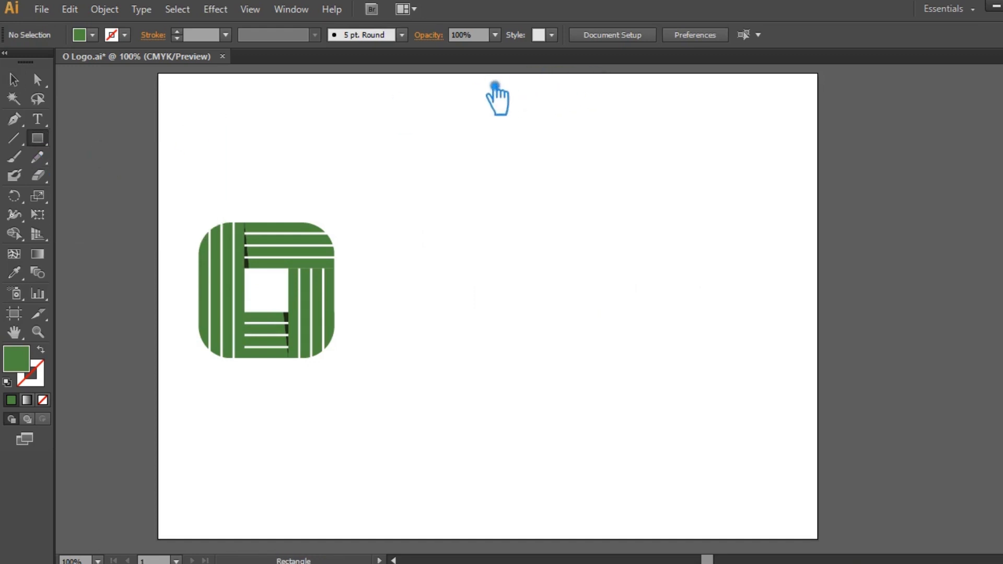
drag(487, 73, 818, 539)
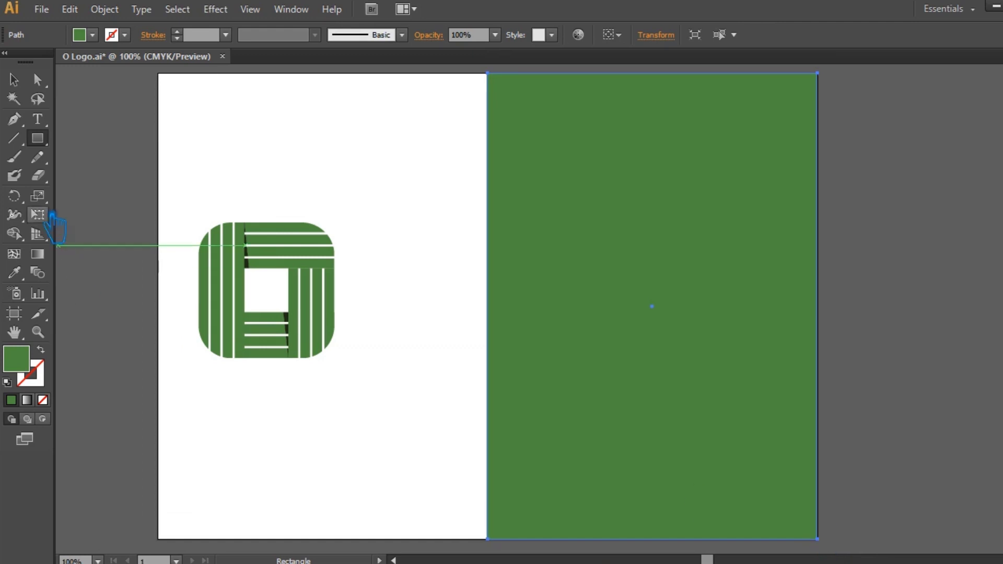
click(14, 81)
key(ctrl+shift+a)
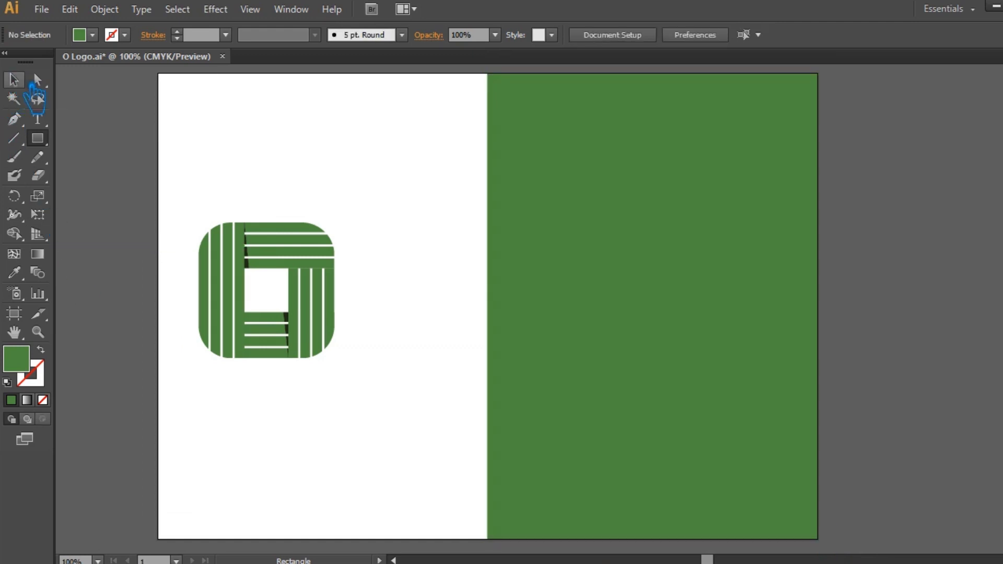
- Duplicate the logo onto the green rectangle, making the copy's bars white and leaving out its dark slivers
drag(308, 324, 454, 321)
key(ctrl+plus)
click(445, 350)
click(347, 280)
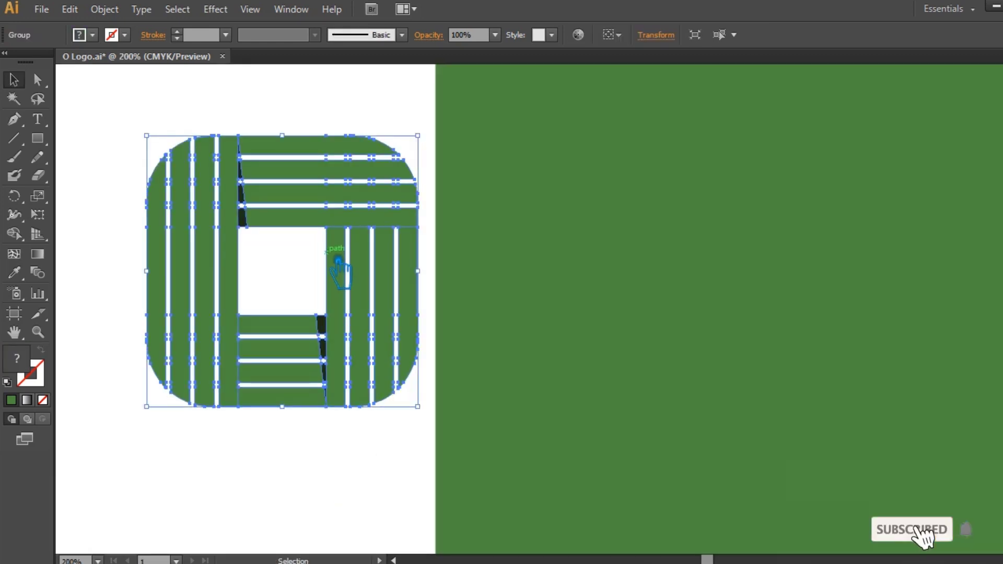
drag(351, 265, 771, 269)
- Fill the right-half background rectangle with the very dark green sampled from the slivers and lock it
click(514, 303)
key(i)
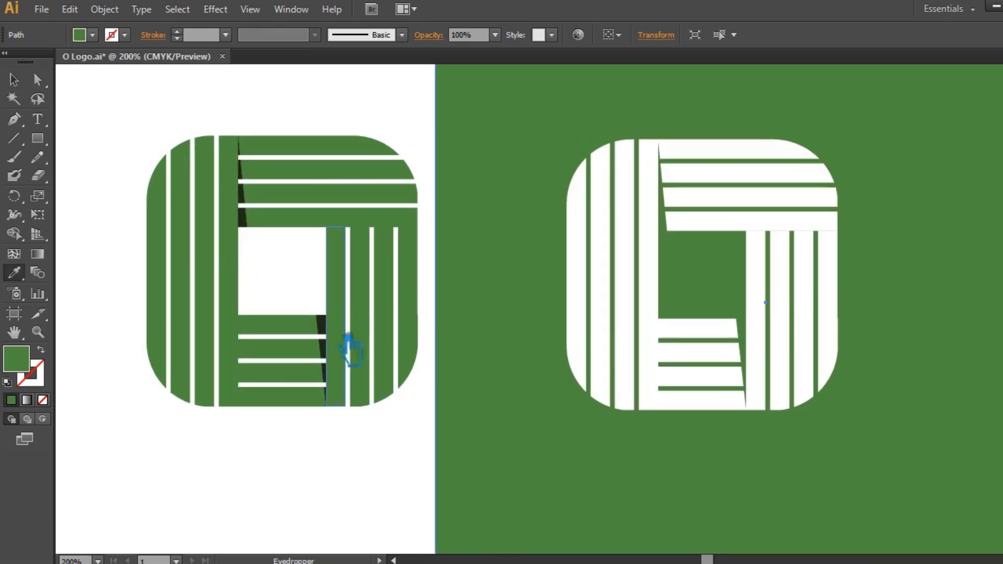
click(323, 339)
click(35, 82)
click(345, 456)
click(502, 437)
key(ctrl+2)
- Move the white logo copy horizontally across the dark background, close to the dividing edge between the two halves
drag(858, 471, 533, 119)
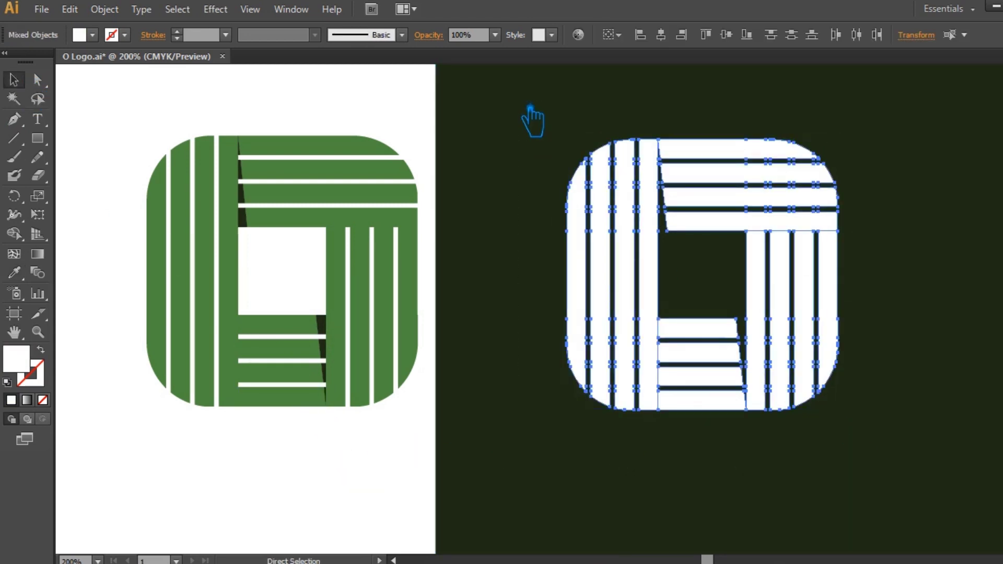
click(537, 385)
drag(669, 269, 555, 262)
click(368, 489)
scroll(368, 489, up, 1)
scroll(367, 489, left, 3)
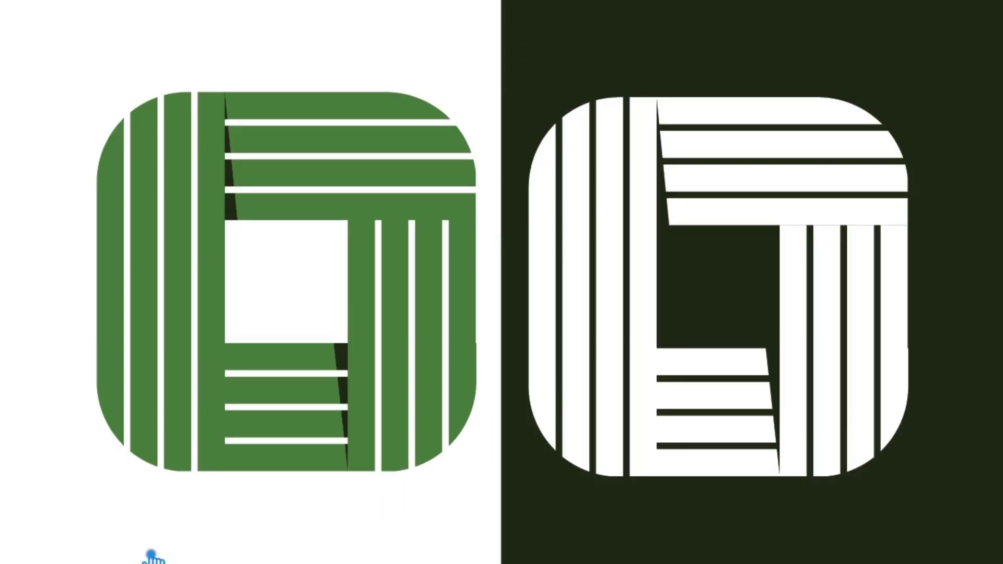